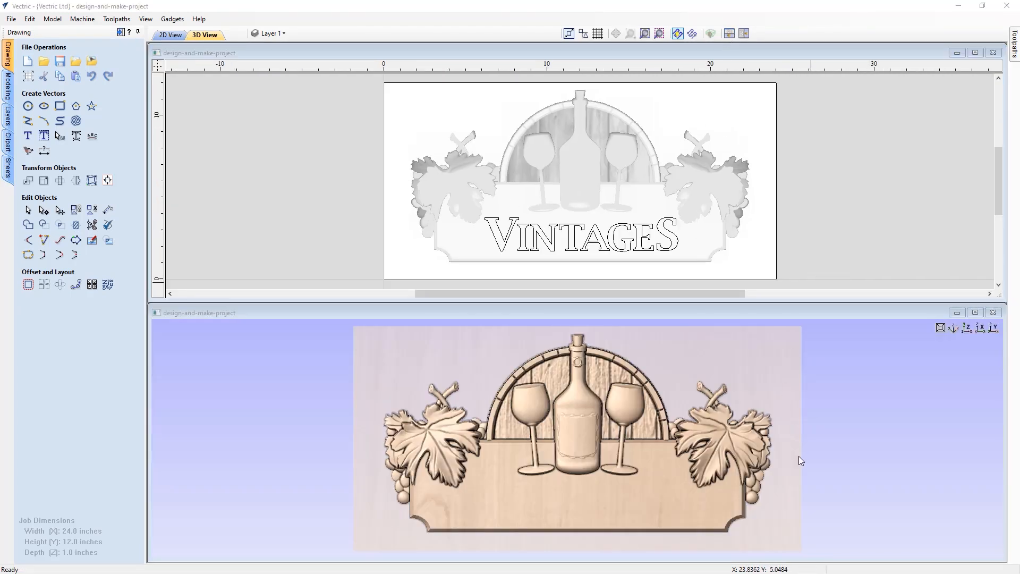
left_click_drag(774, 530, 785, 443)
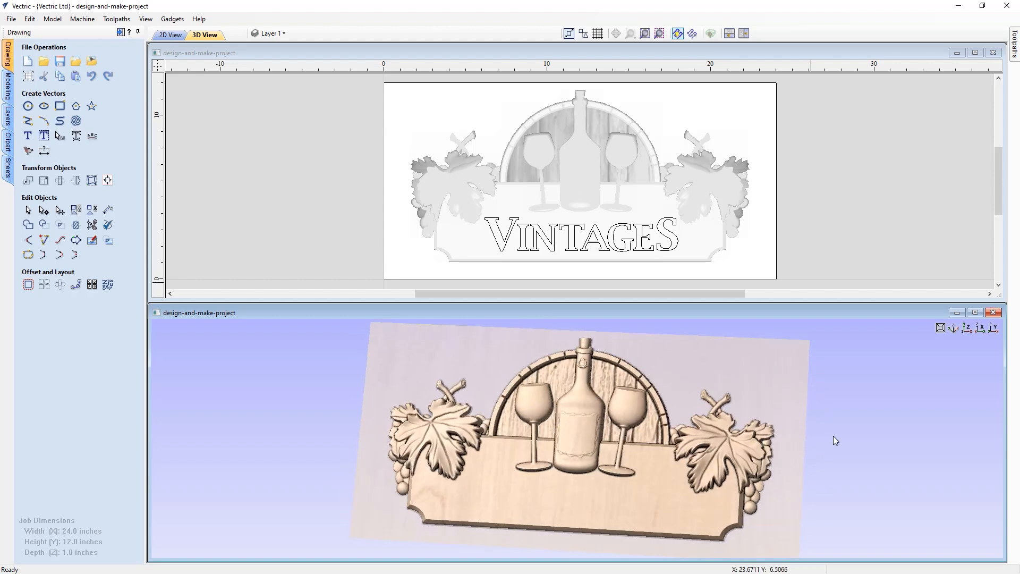
left_click_drag(893, 424, 958, 336)
left_click(968, 329)
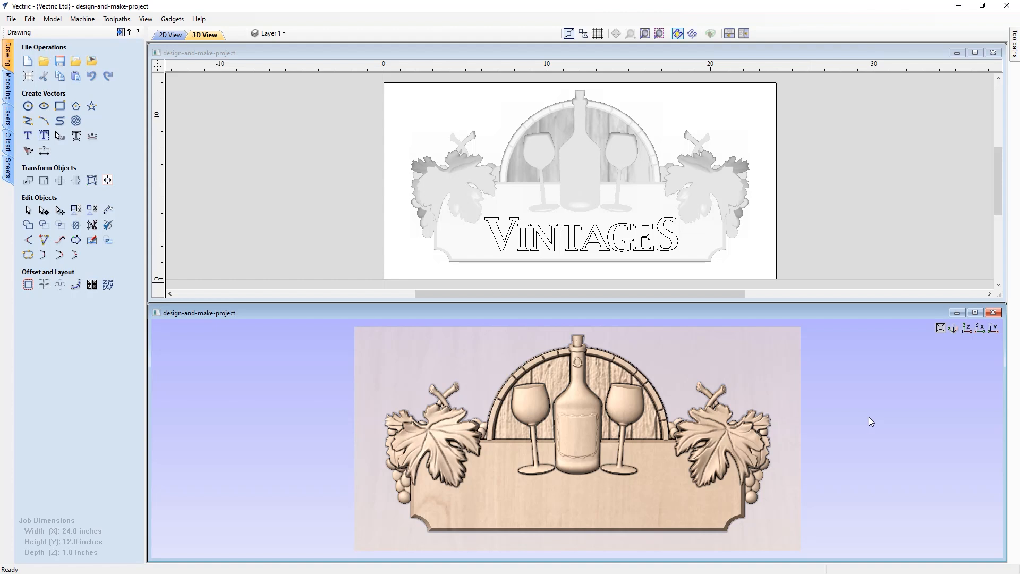
left_click(212, 288)
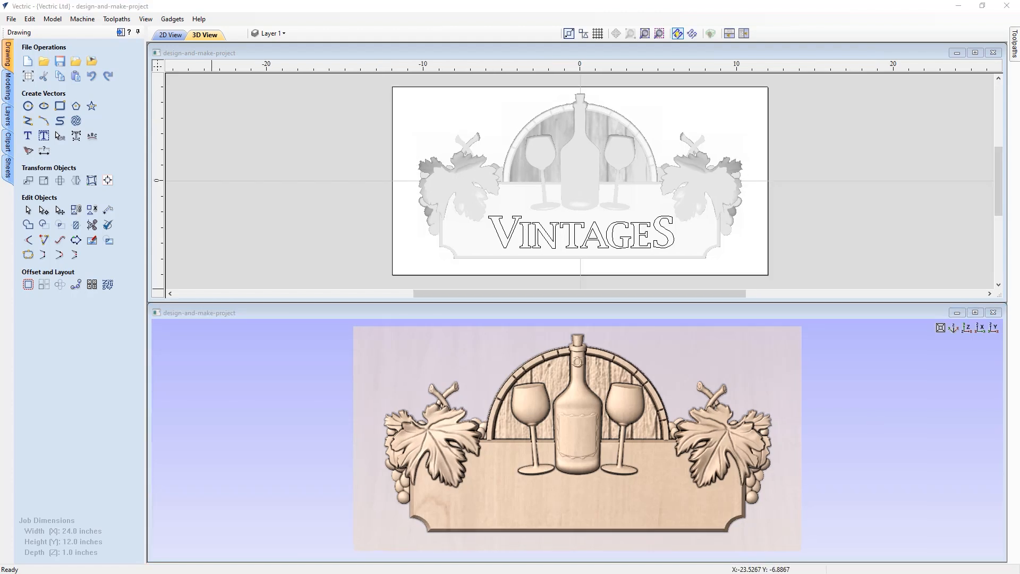
Step: Keep the toolpath commands permanently displayed and tile the 2D and 3D views one above the other beside them
left_click(1015, 51)
left_click(999, 33)
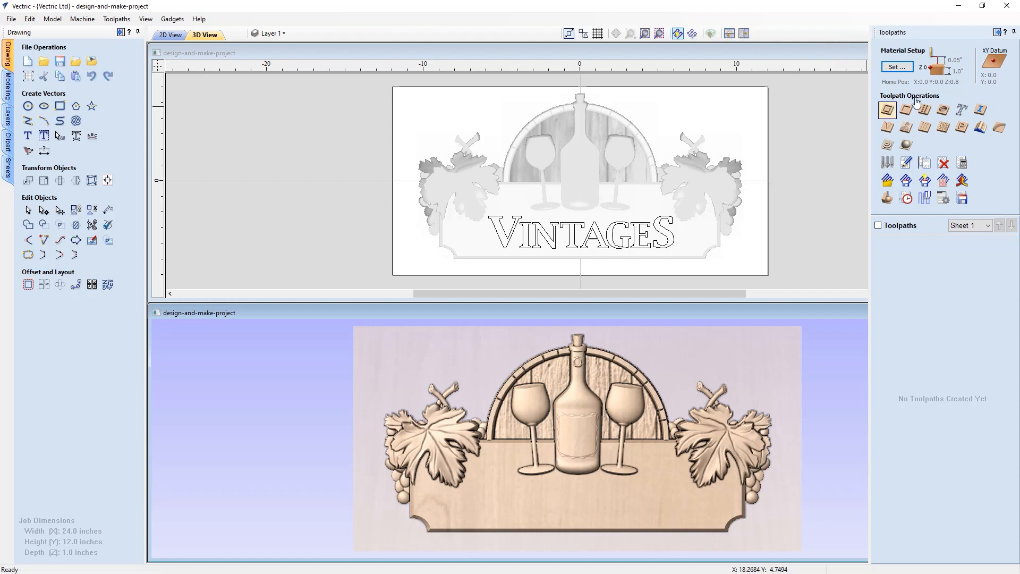
left_click(729, 34)
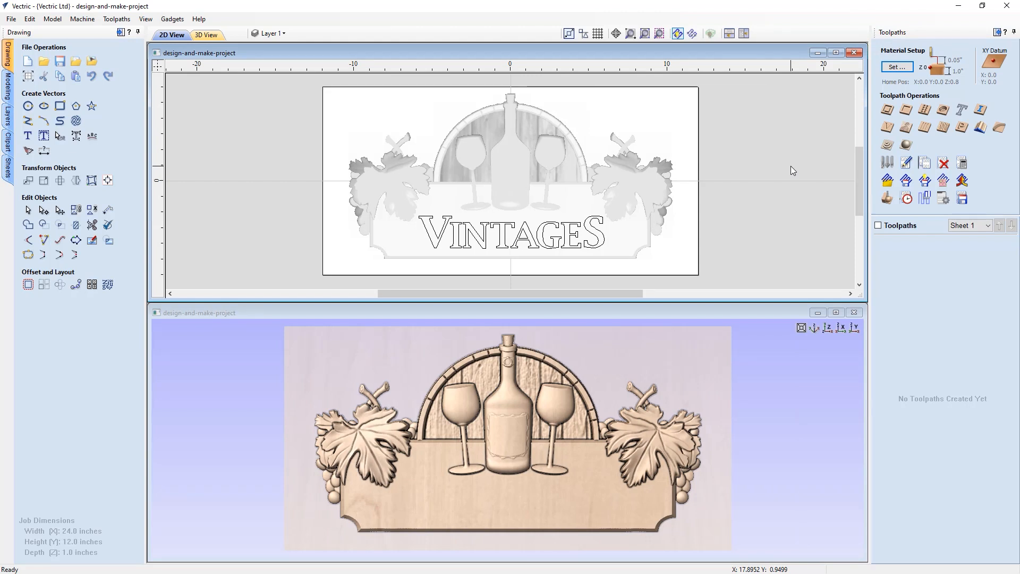
Step: In the material setup, set the XY datum to the material's lower-left corner and keep the model at the top of the material
left_click(897, 68)
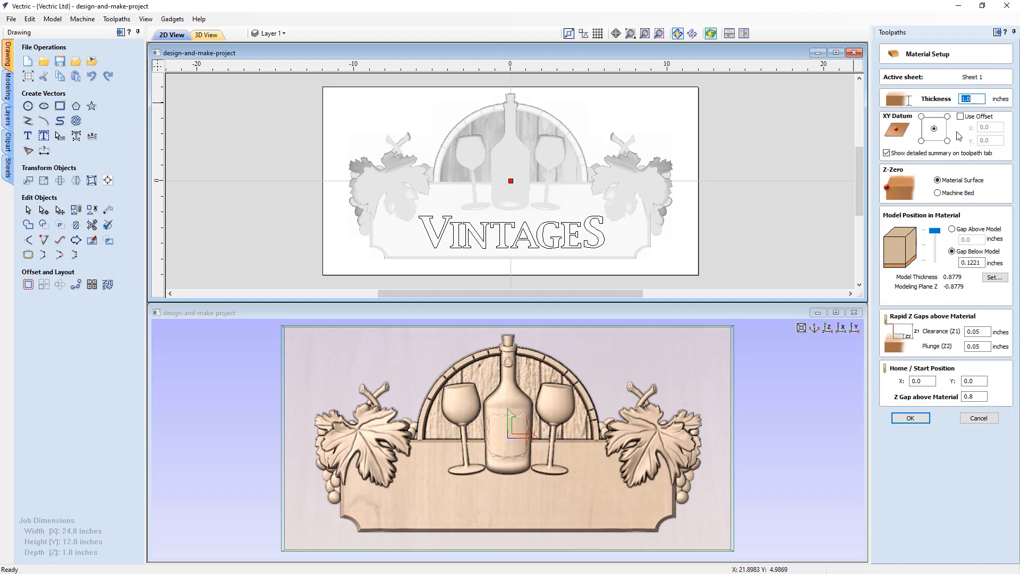
left_click(921, 141)
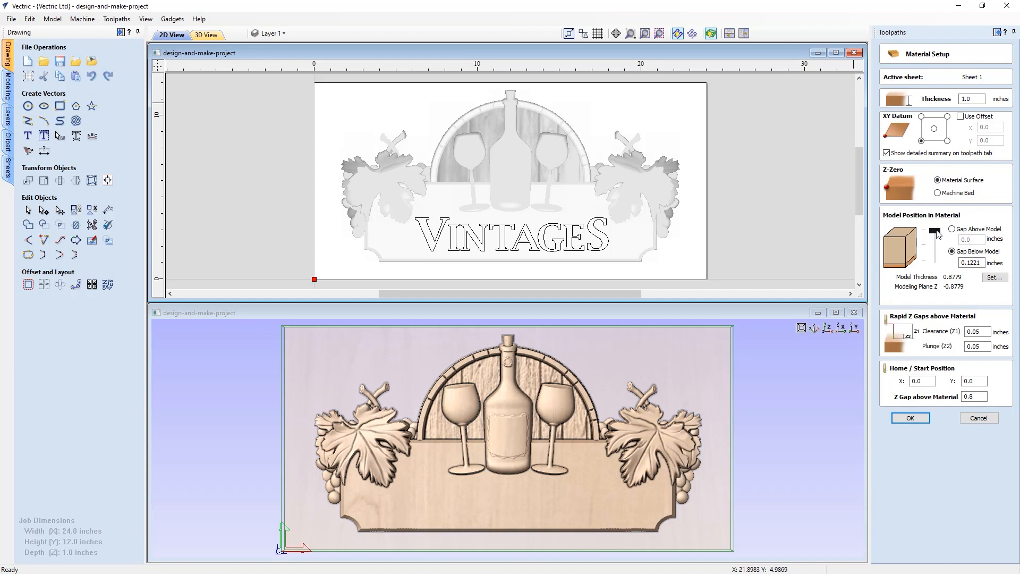
mouse_move(937, 234)
left_mouse_down()
mouse_move(938, 254)
mouse_move(939, 220)
left_mouse_up()
left_click(910, 418)
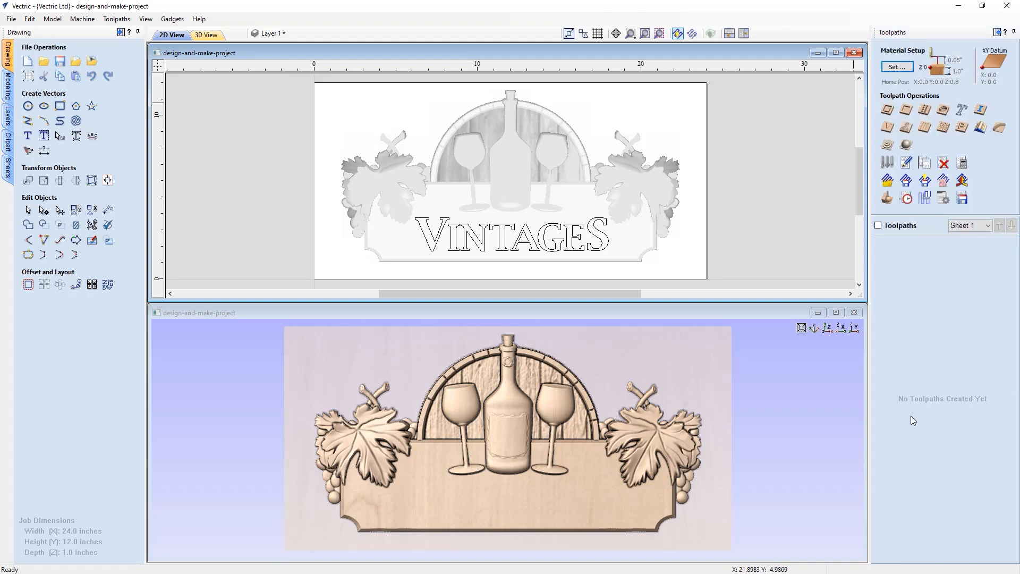
Step: Create a 3D rough machining toolpath using the imperial End Mill (1/4") for hardwood
left_click(885, 146)
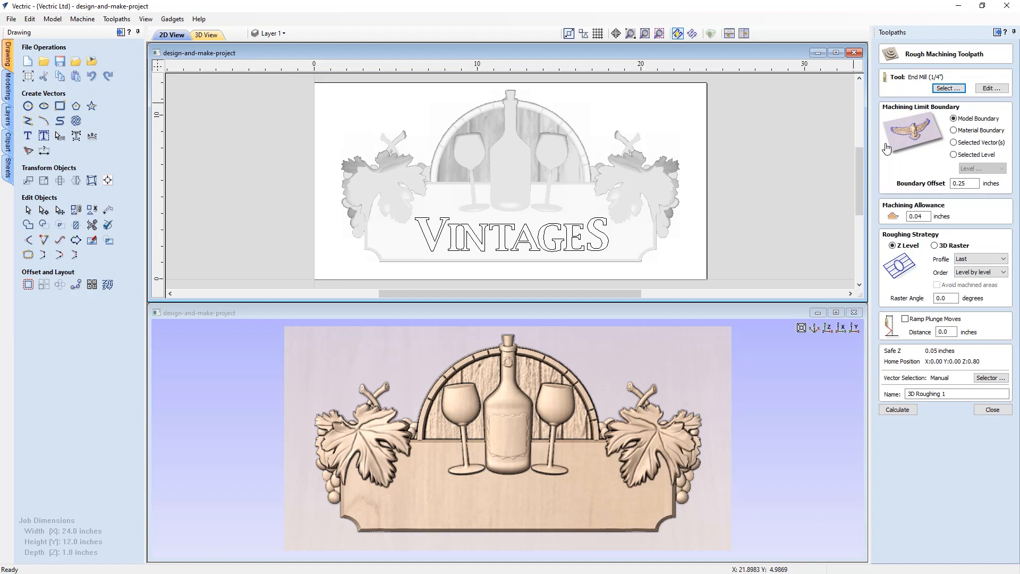
left_click(946, 88)
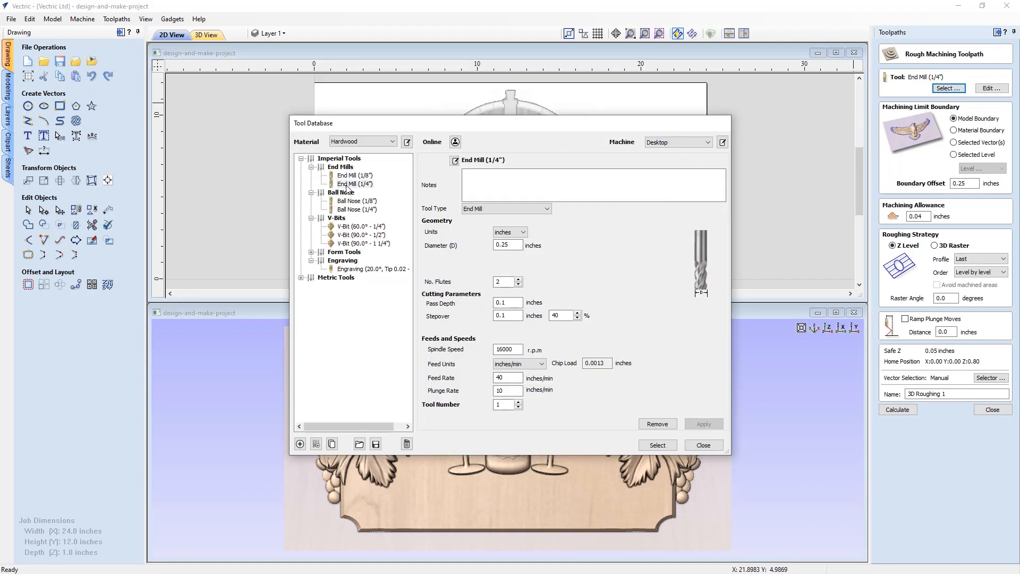
left_click(359, 184)
left_click(657, 445)
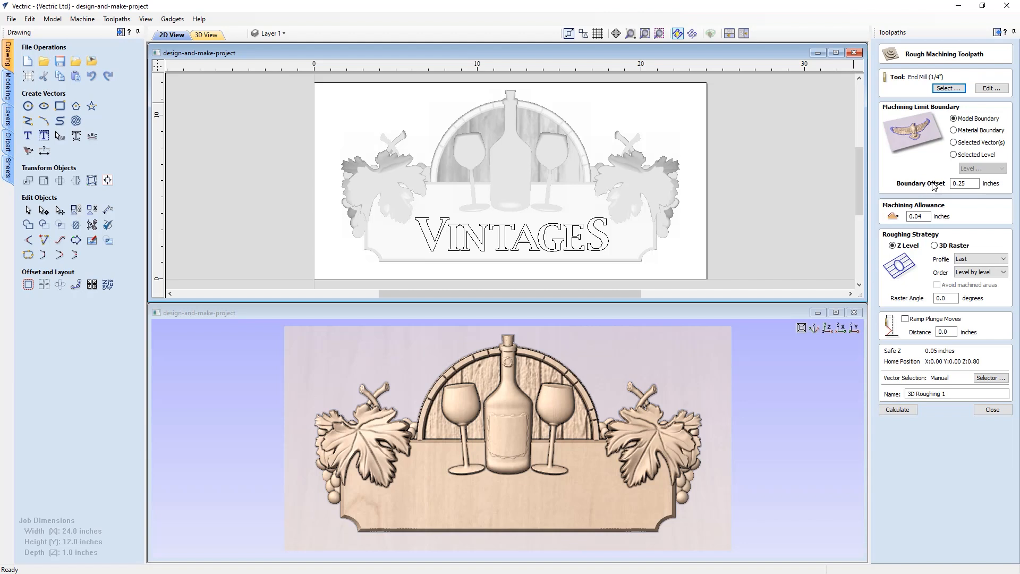
Step: Keep the 0.25 inch boundary offset, name the roughing toolpath 3D Roughing and calculate it
left_click(957, 184)
double_click(941, 394)
key("BackSpace")
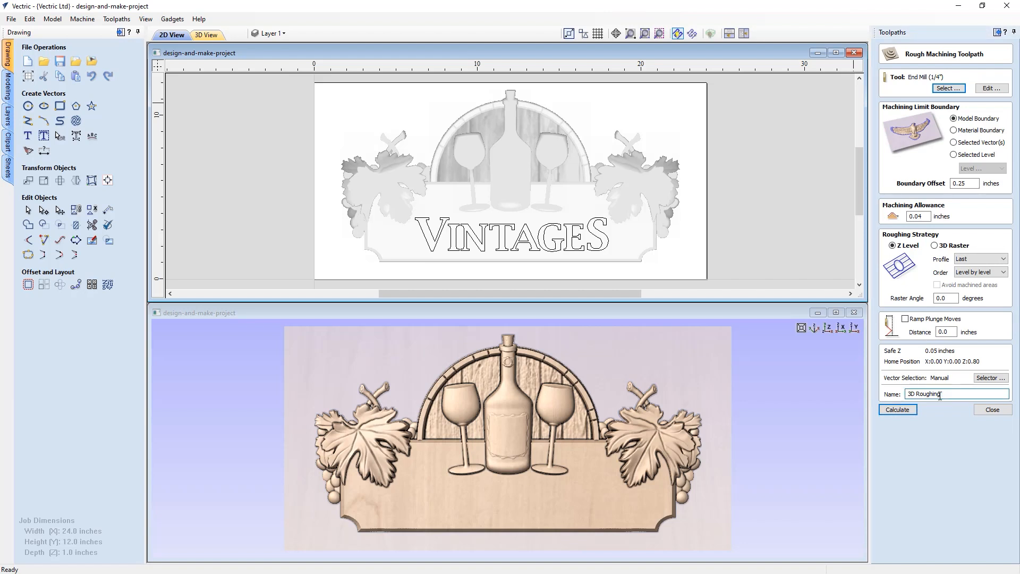
left_click(897, 410)
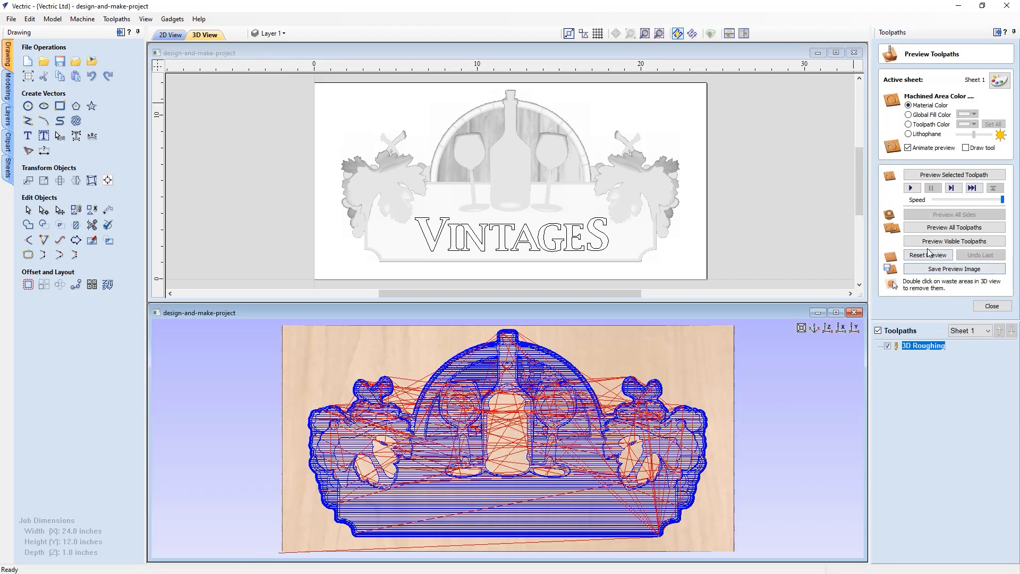
Step: Simulate the 3D Roughing cut, inspect the machined result from an angle and close the preview
left_click(928, 242)
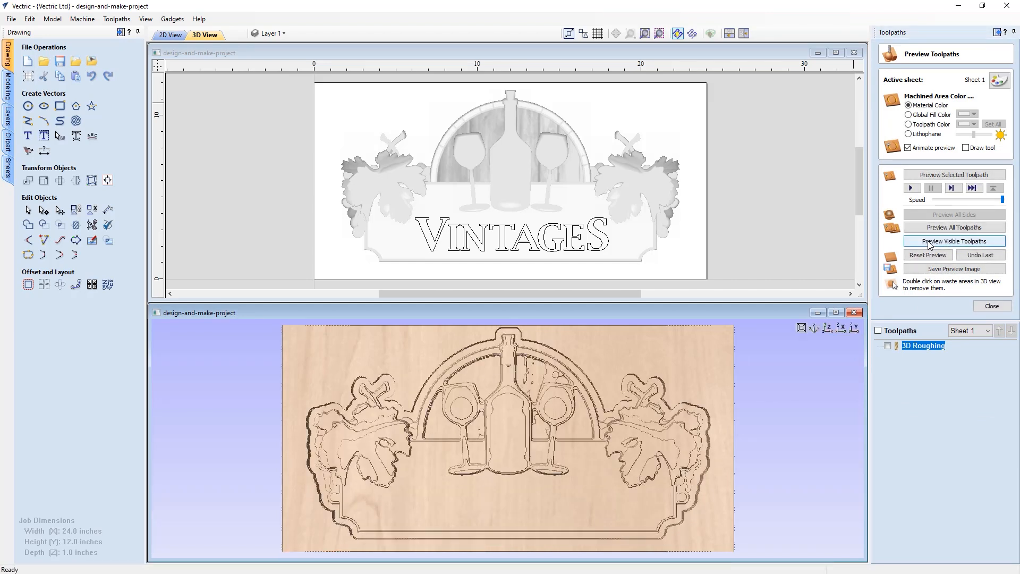
left_click_drag(441, 500, 586, 447)
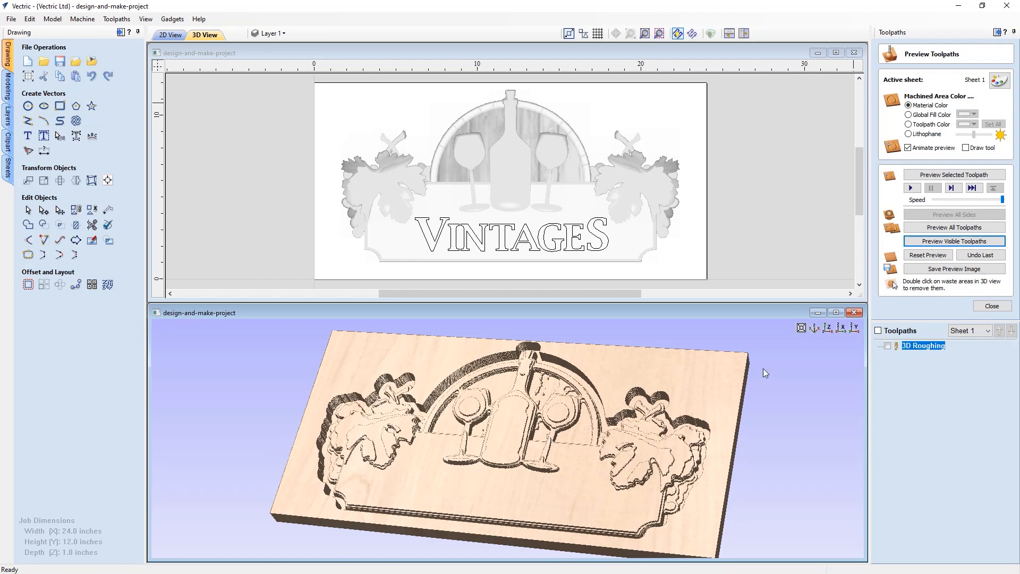
left_click(828, 328)
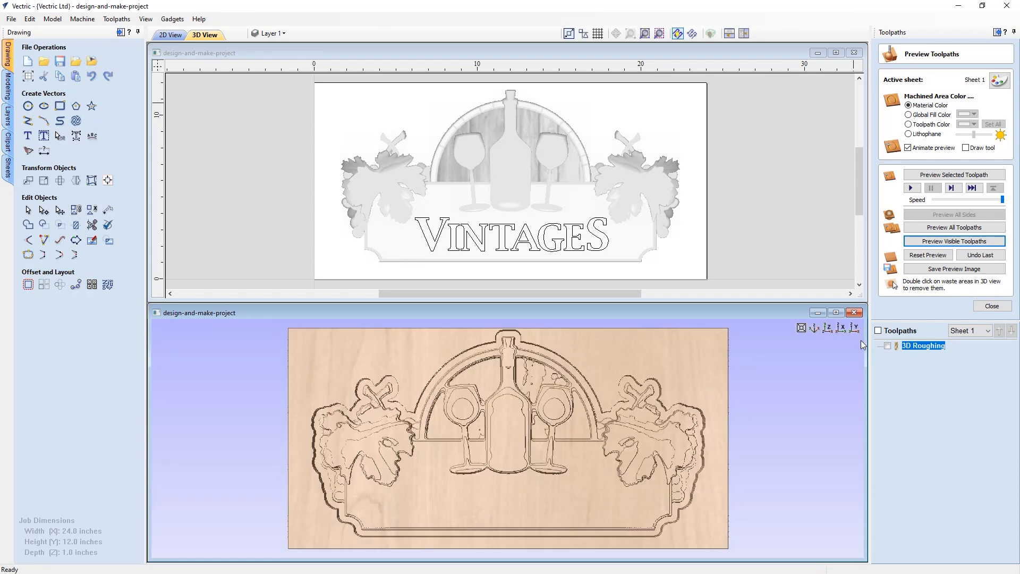
left_click(982, 308)
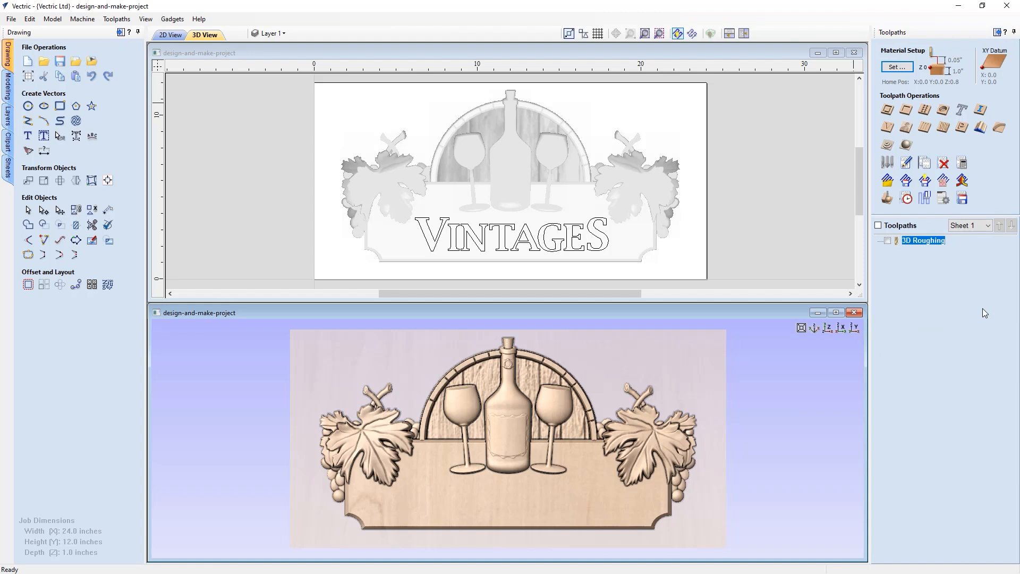
Step: Create a 3D finish machining toolpath and replace its listed tool with the imperial Ball Nose (1/8") from the tool database
left_click(905, 146)
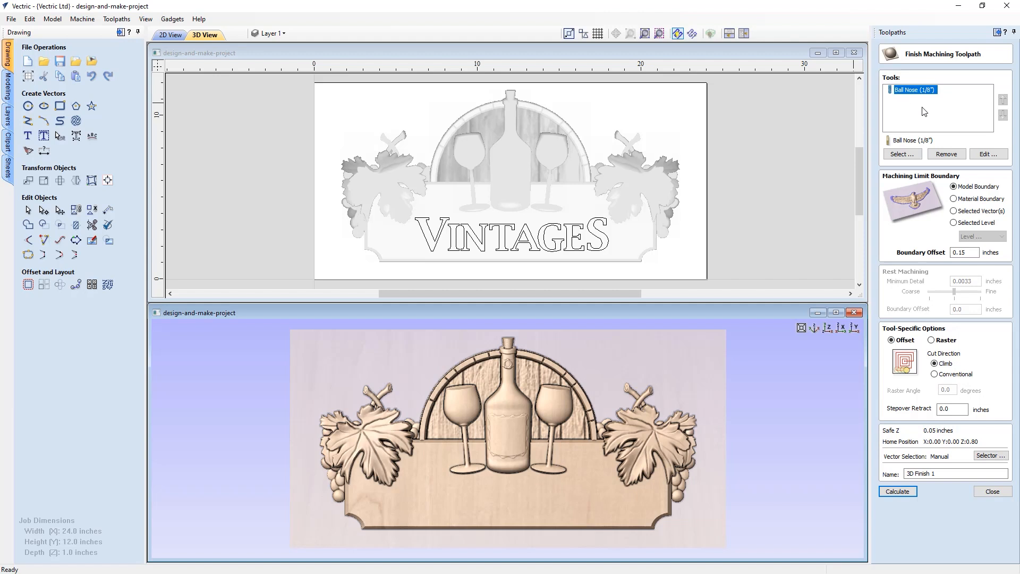
left_click(946, 153)
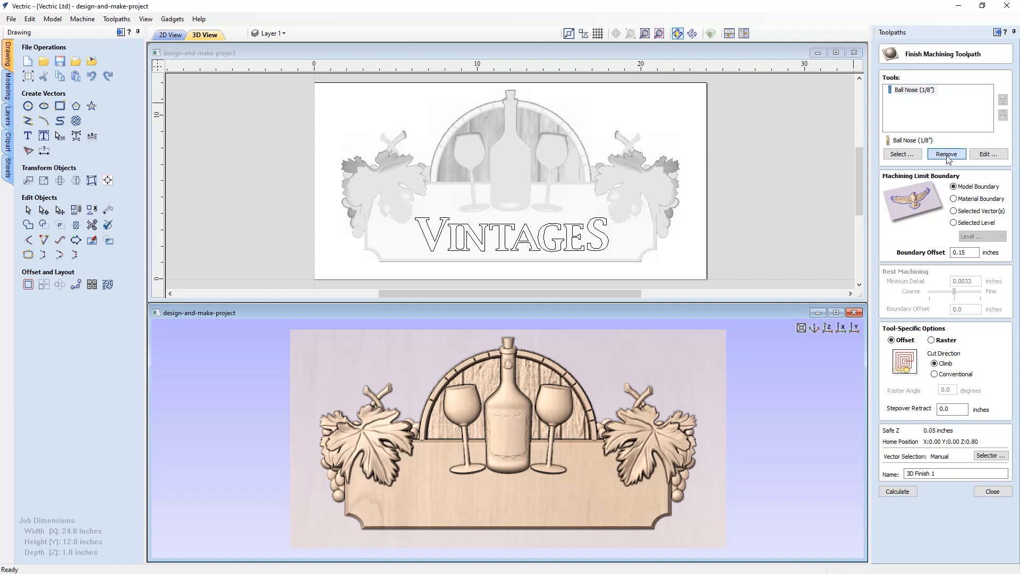
left_click(915, 154)
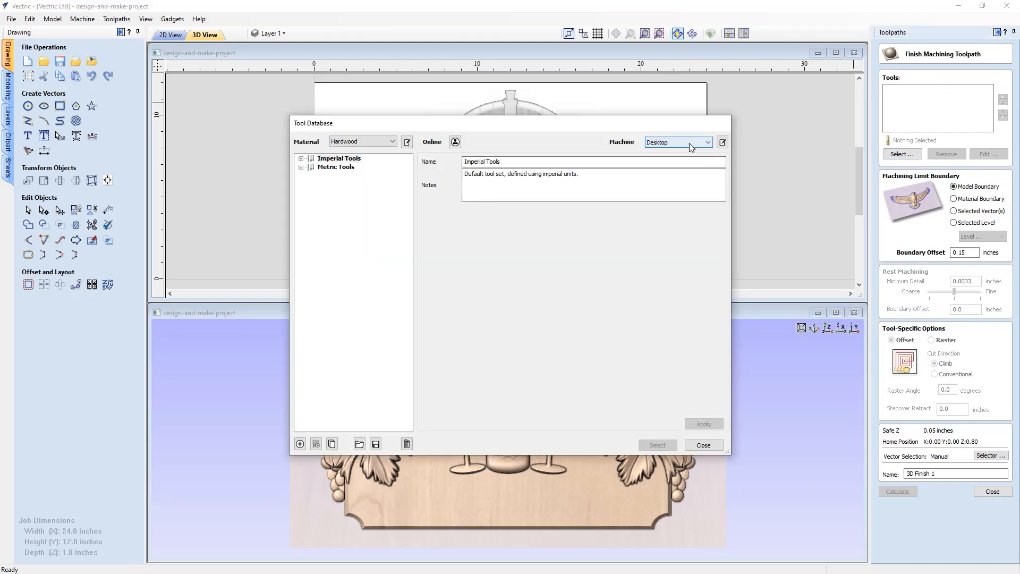
left_click(301, 158)
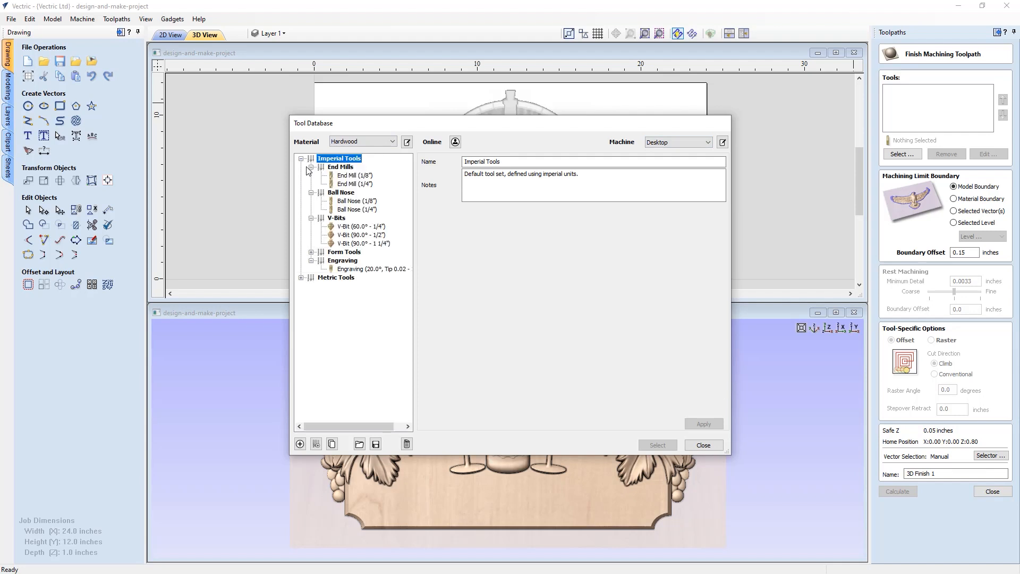
left_click(351, 201)
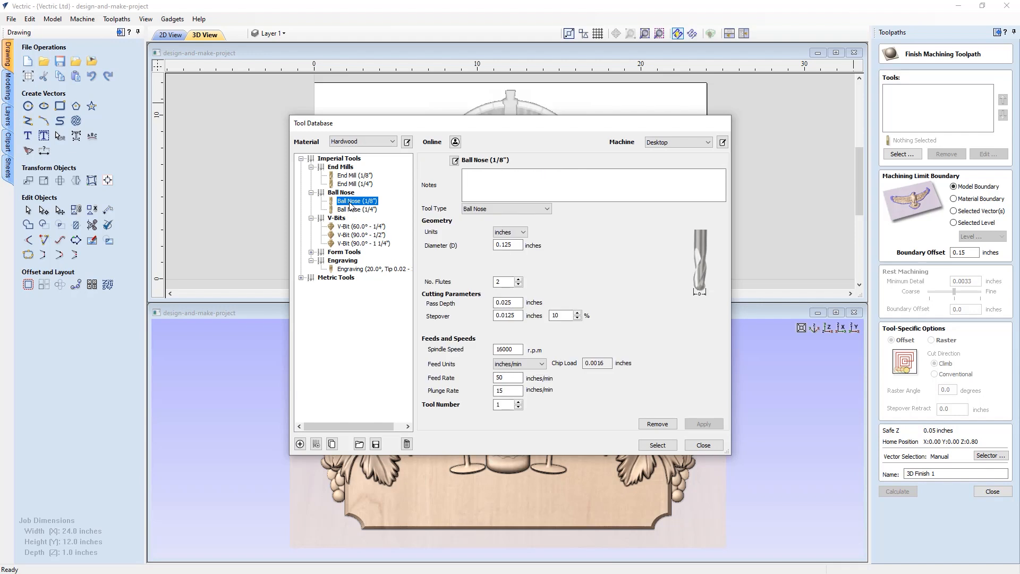
left_click(658, 445)
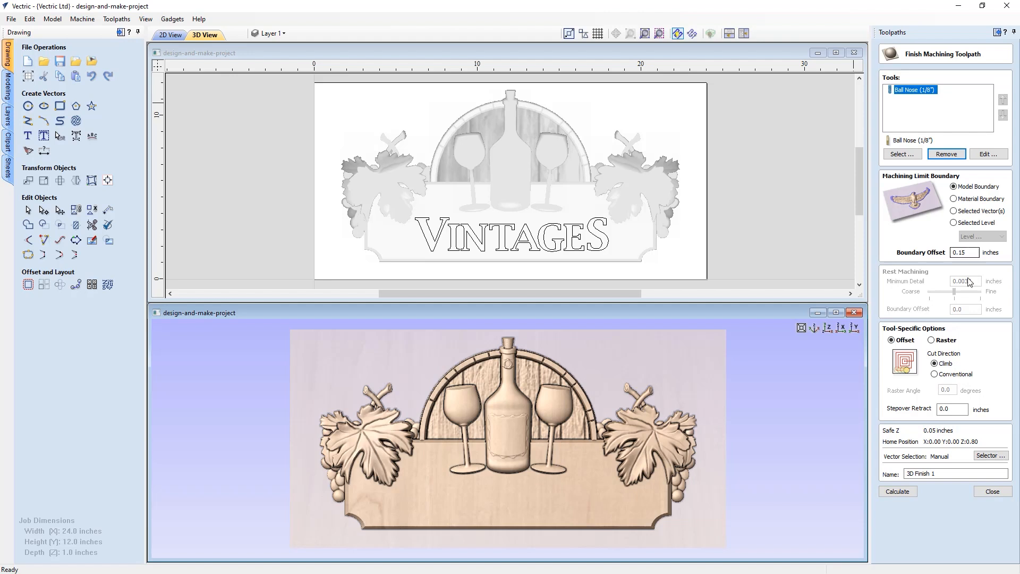
Step: Set the finishing strategy to Raster, name the toolpath 3D Finish and calculate it
left_click(932, 341)
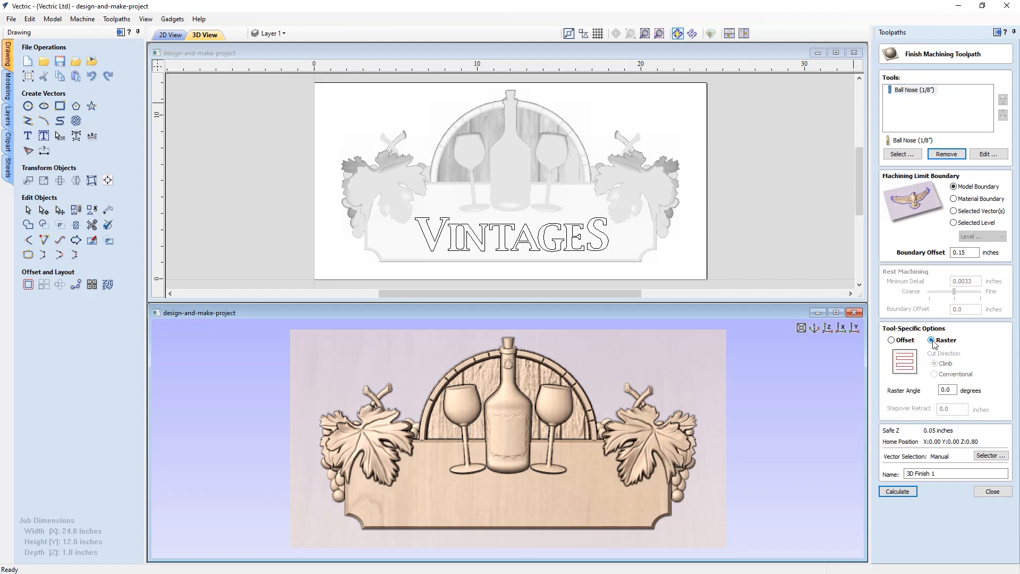
left_click(933, 474)
key("BackSpace")
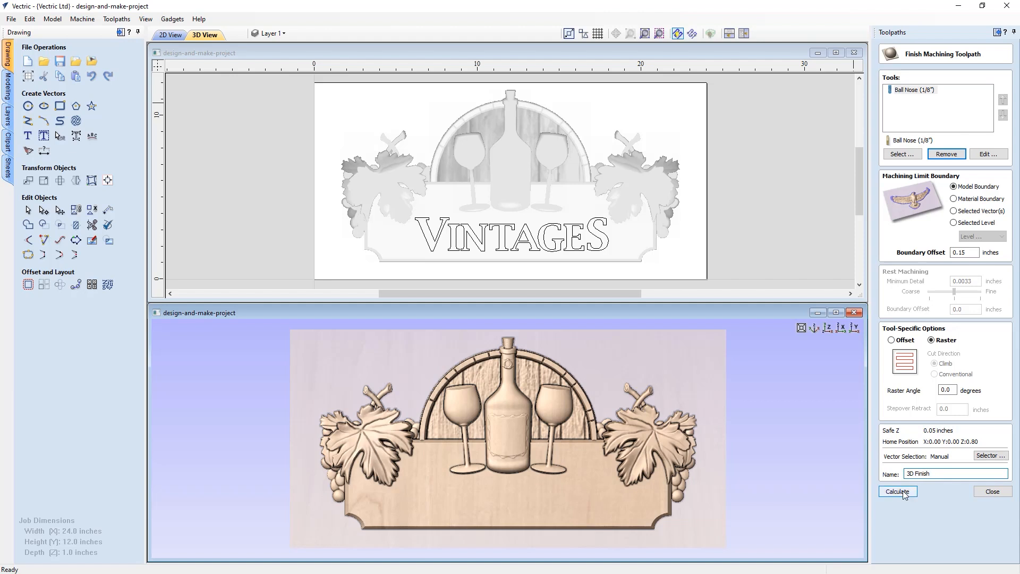
left_click(898, 491)
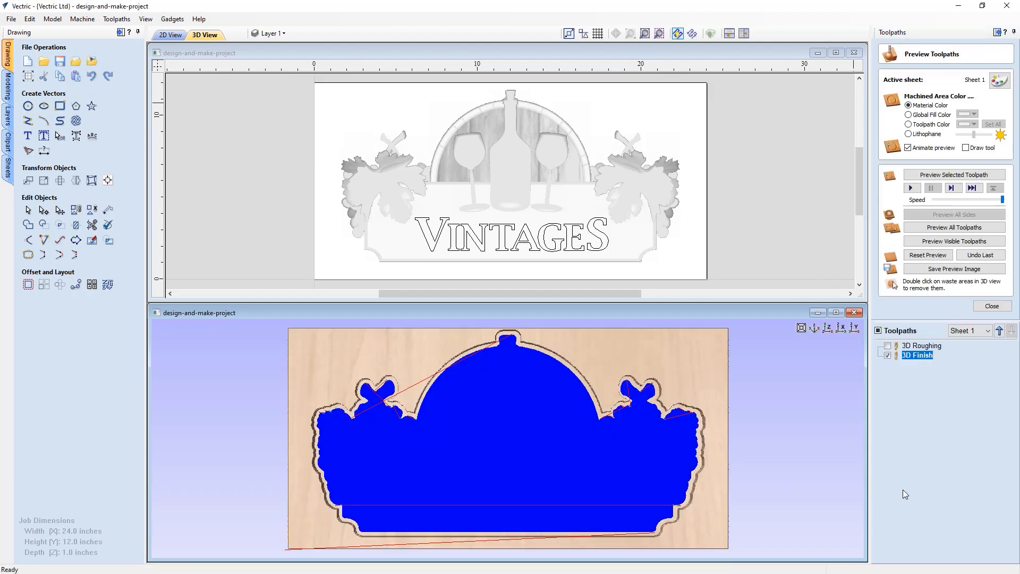
Step: Simulate the 3D Finish cut over the roughed material, check it from an angle and close the preview
left_click(949, 242)
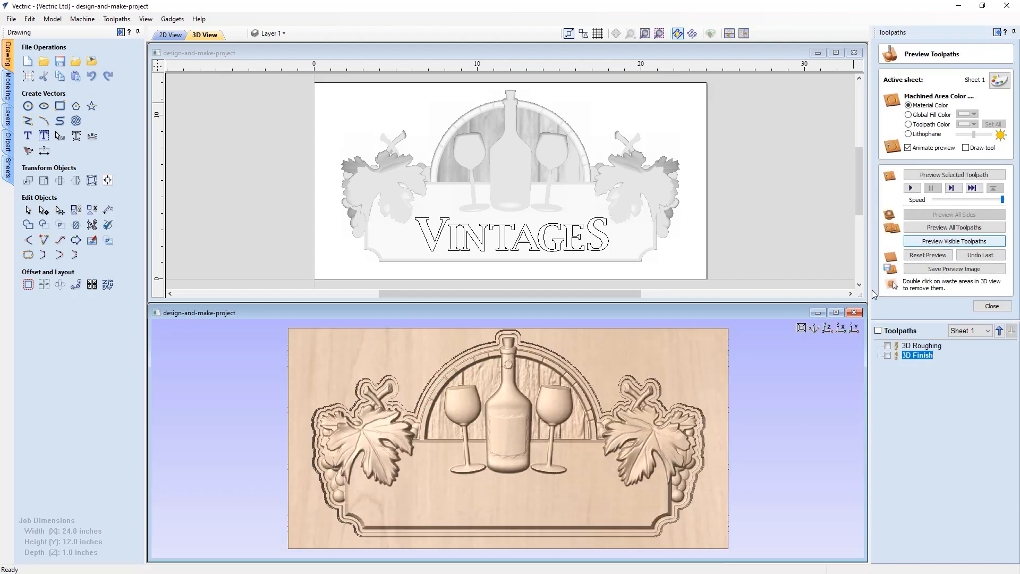
left_click_drag(507, 473, 540, 473)
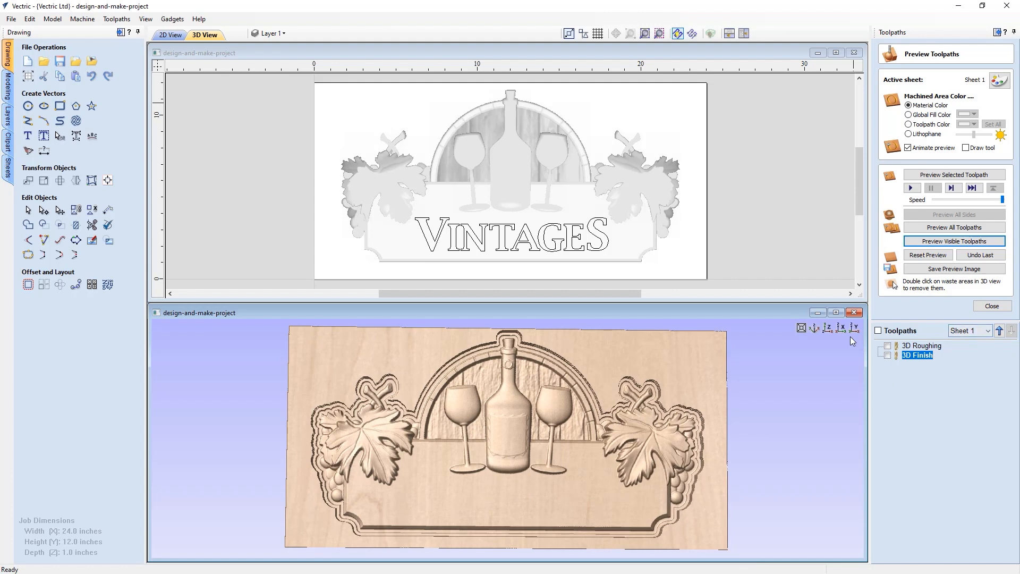
left_click(827, 329)
left_click(988, 307)
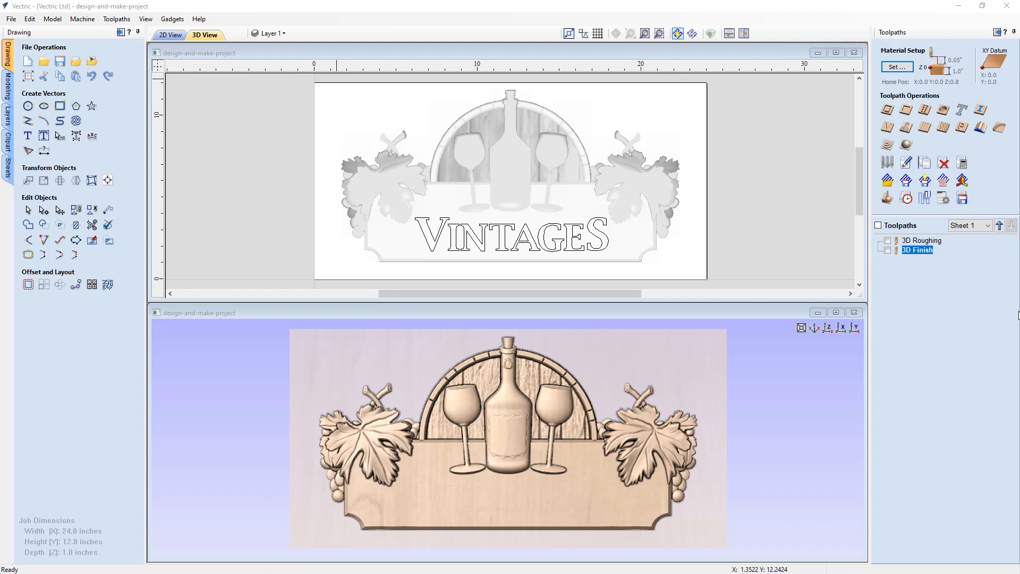
Step: Create a V-carve toolpath named V-Carve with the 90° 1 1/4" V-Bit and project it onto the 3D model
left_click(887, 129)
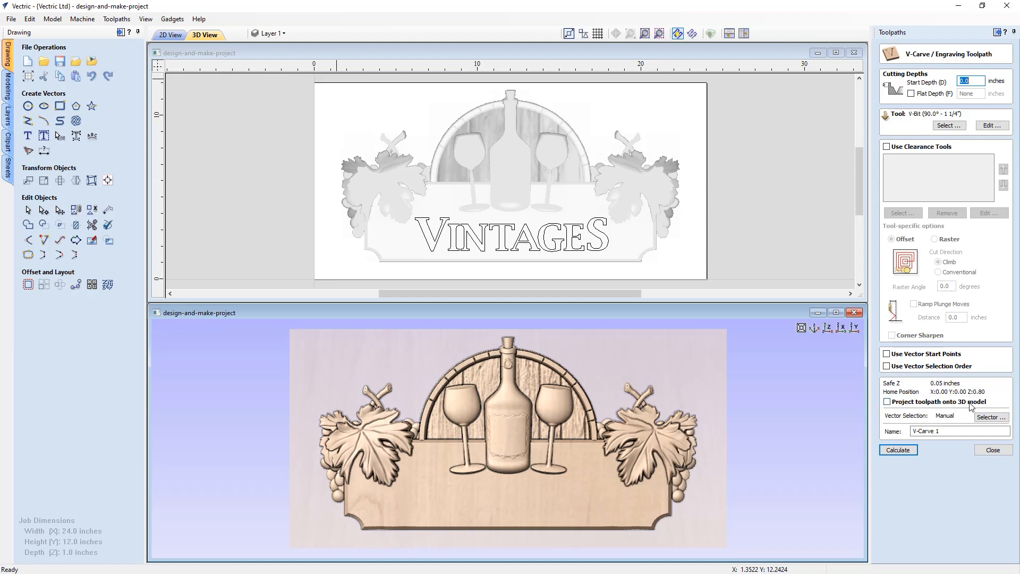
left_click(887, 402)
double_click(936, 431)
key("BackSpace")
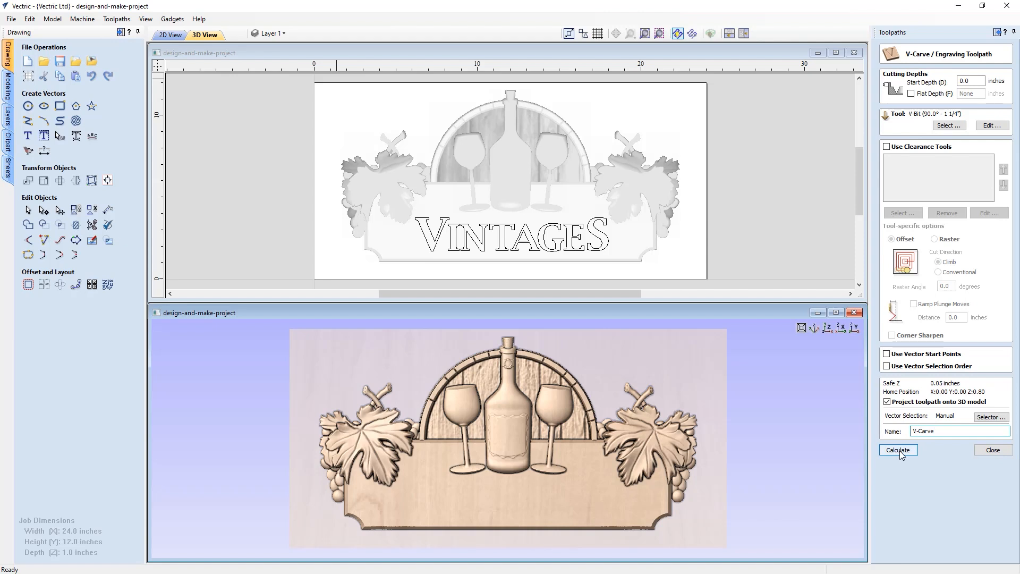
Step: Select the VINTAGES text as the vector to engrave and calculate the V-Carve toolpath
left_click(899, 451)
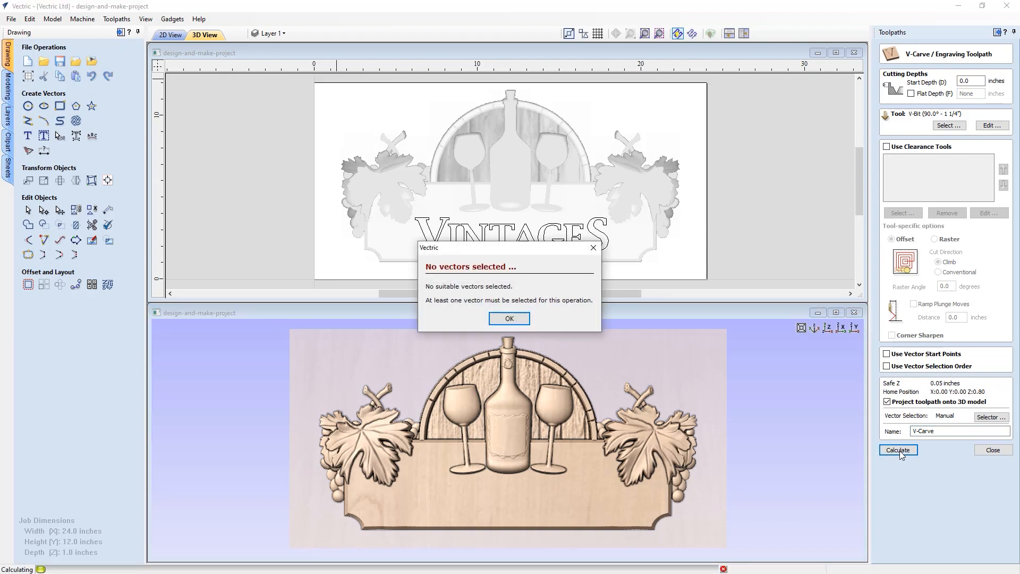
left_click(509, 318)
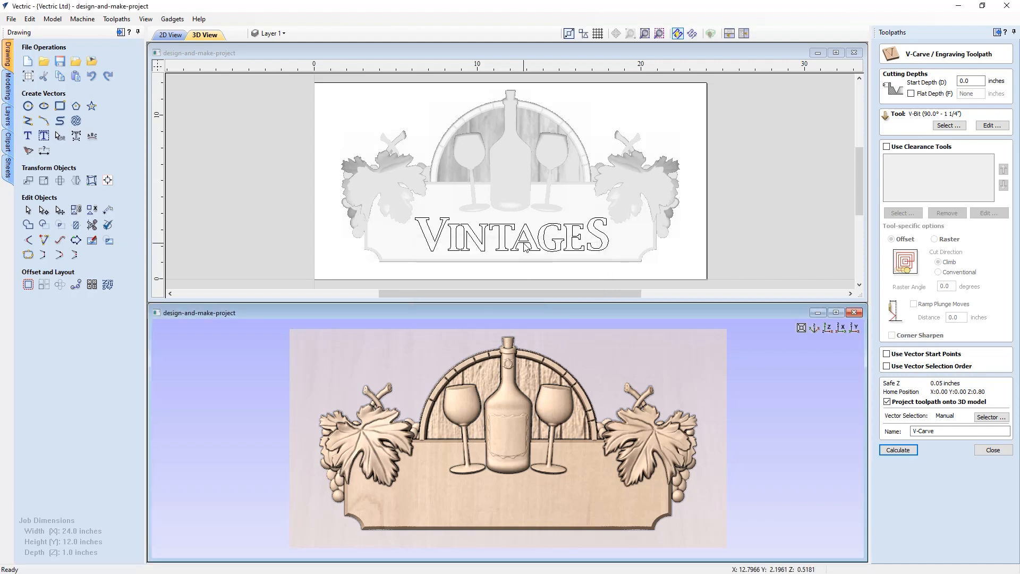
left_click(524, 246)
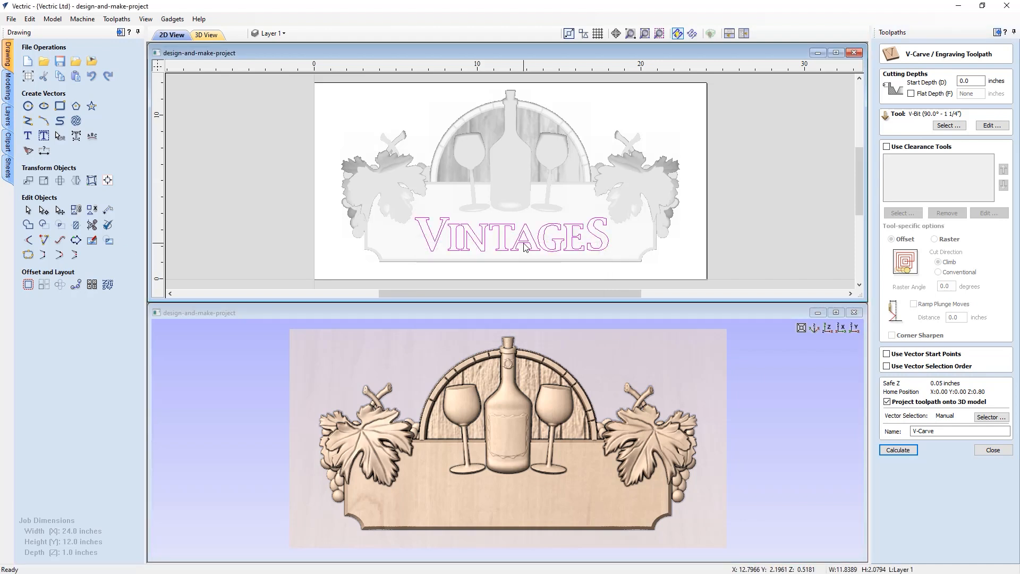
left_click(906, 451)
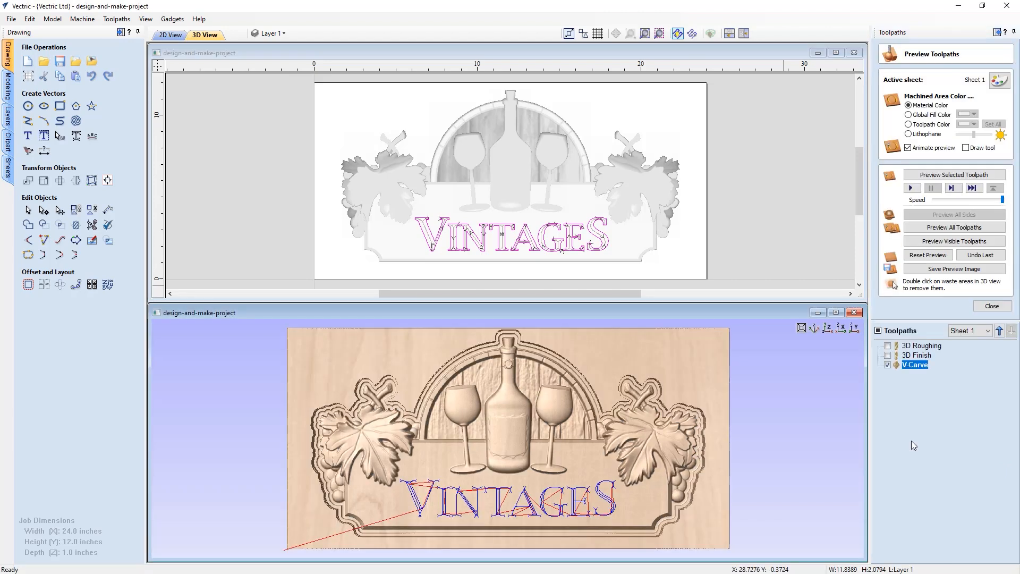
Step: Simulate the V-Carve toolpath and show its machined area in black using the toolpath color option
left_click(926, 242)
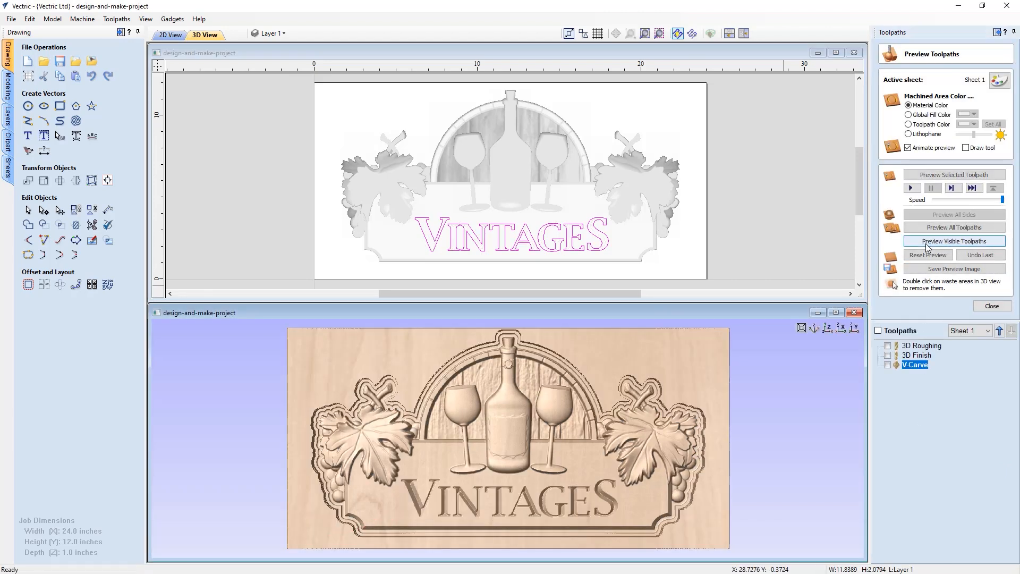
mouse_move(554, 475)
left_mouse_down()
mouse_move(574, 442)
mouse_move(559, 473)
mouse_move(572, 468)
left_mouse_up()
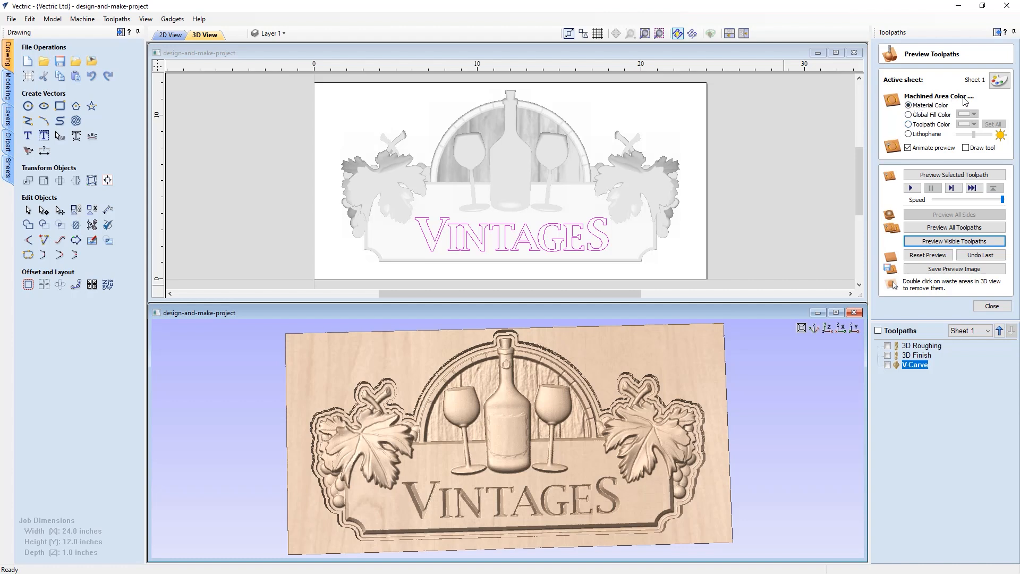
left_click(908, 124)
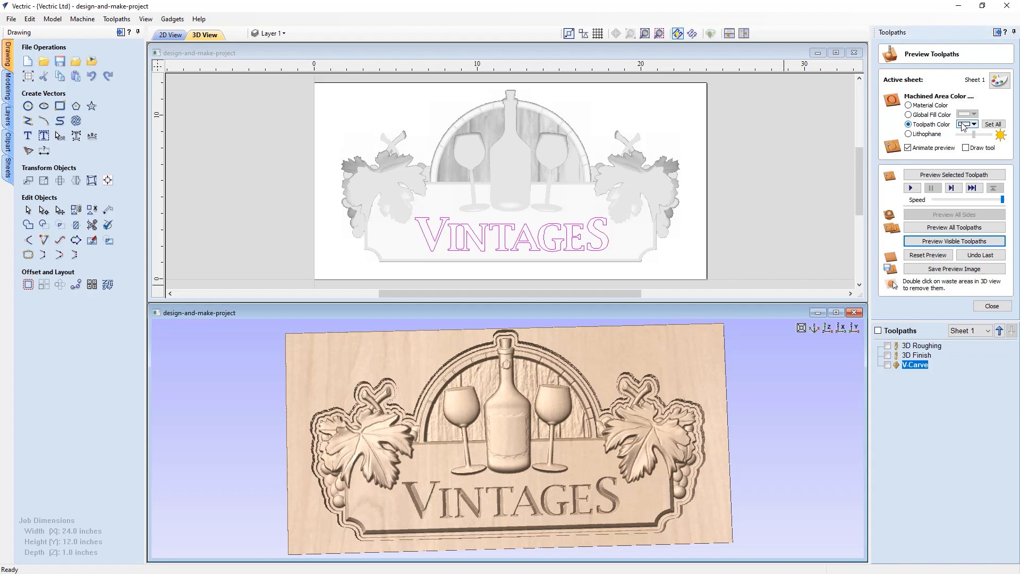
left_click(967, 123)
left_click(946, 151)
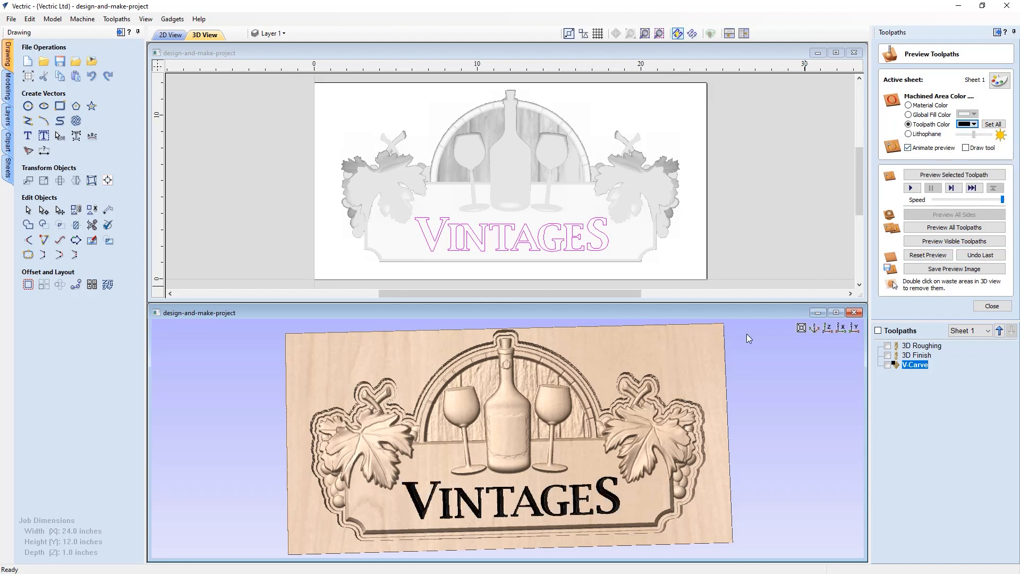
Step: Check the black V-carved lettering from several angles, return to the view down Z and close the preview
left_click_drag(626, 437, 521, 441)
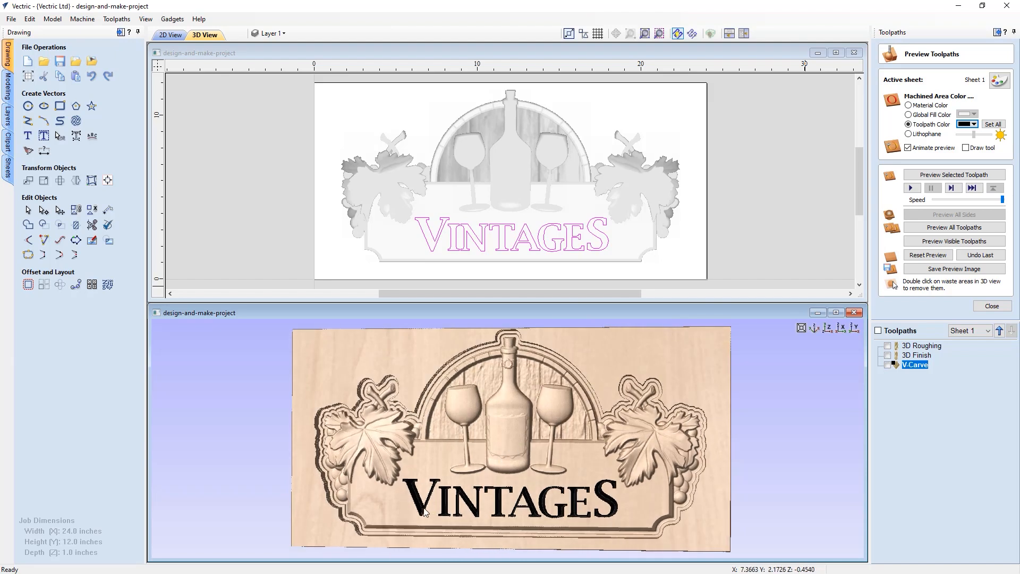
left_click_drag(483, 508, 579, 471)
left_click(829, 328)
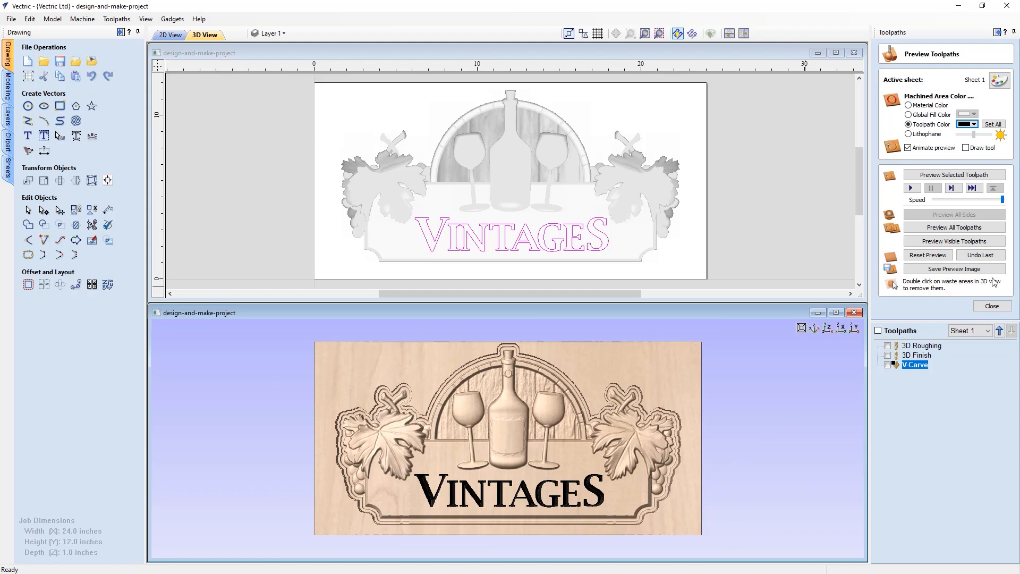
left_click(998, 308)
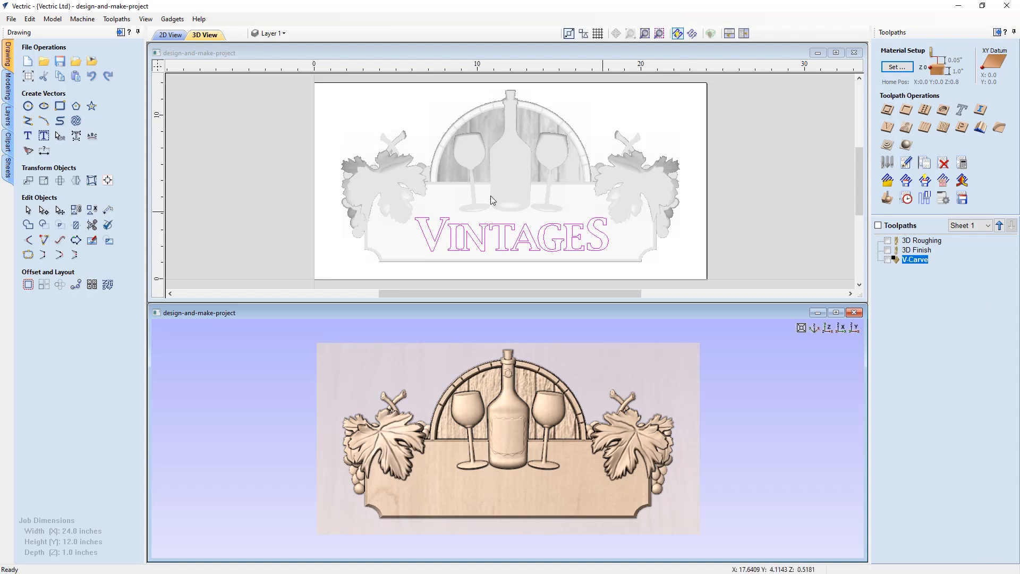
Step: Select all components from Grape Leaf No.1 [1] to Barrel Top No.1 and create a vector boundary around them
left_click(10, 85)
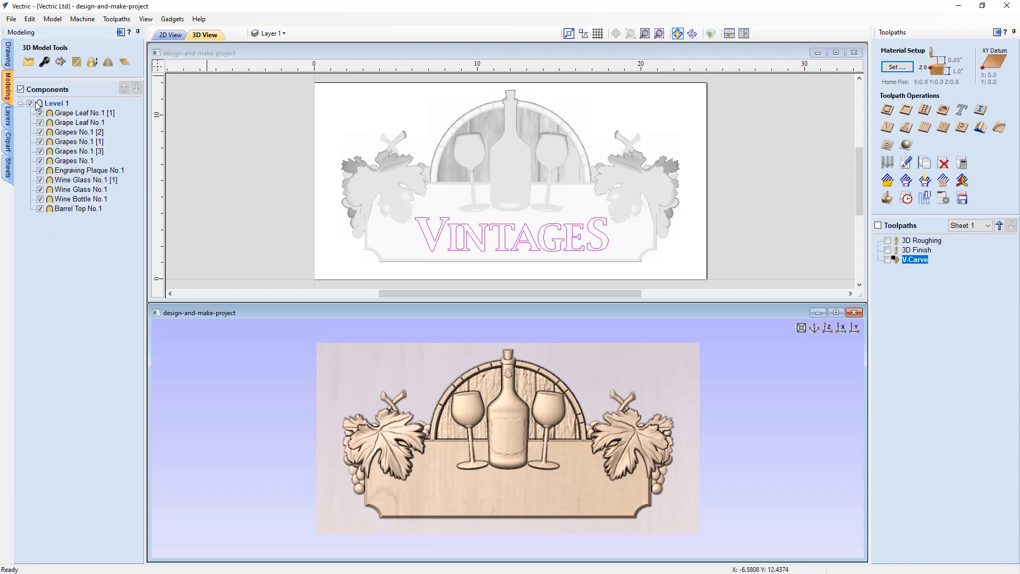
left_click(71, 113)
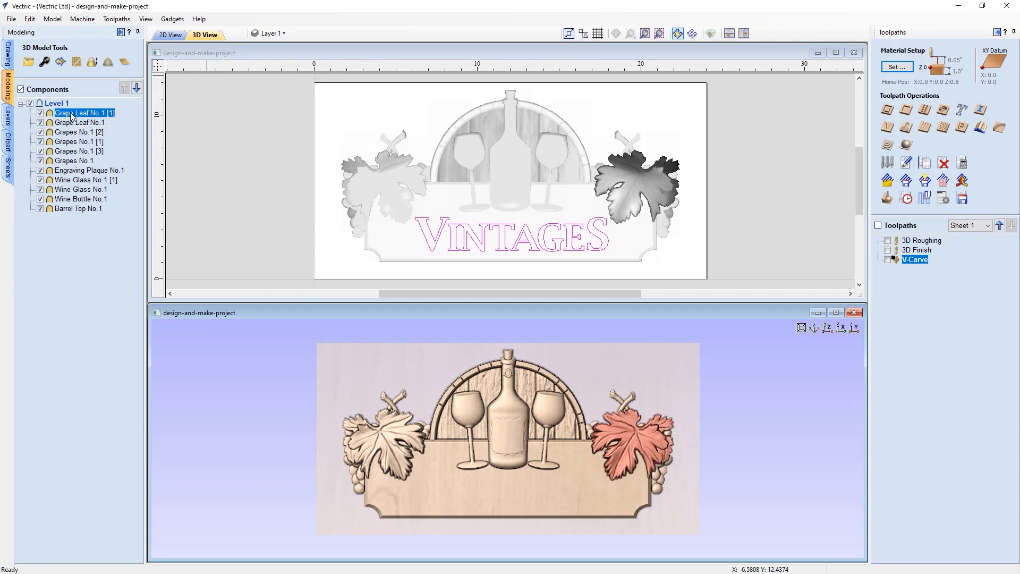
left_click(78, 208, "shift")
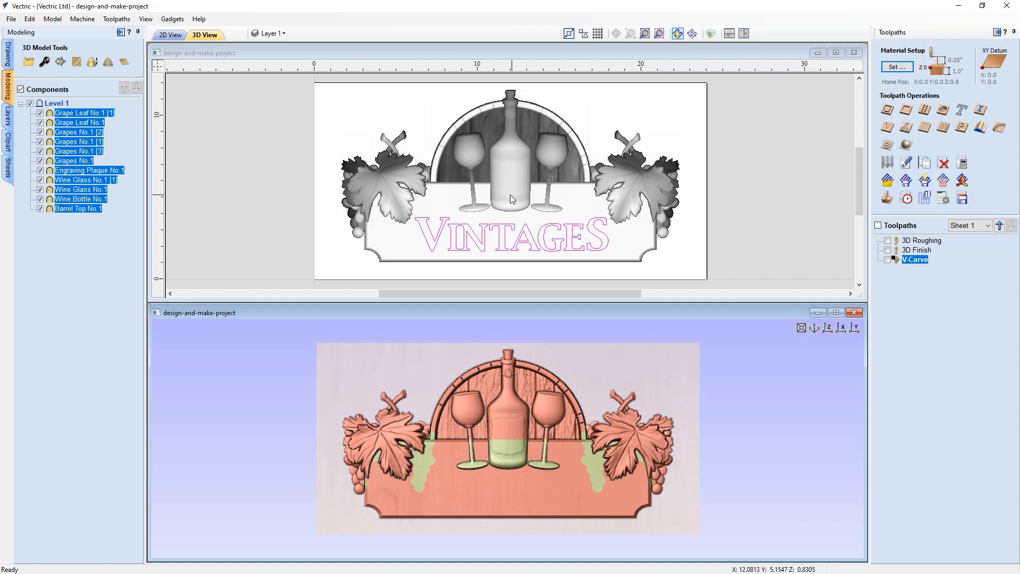
left_click(60, 64)
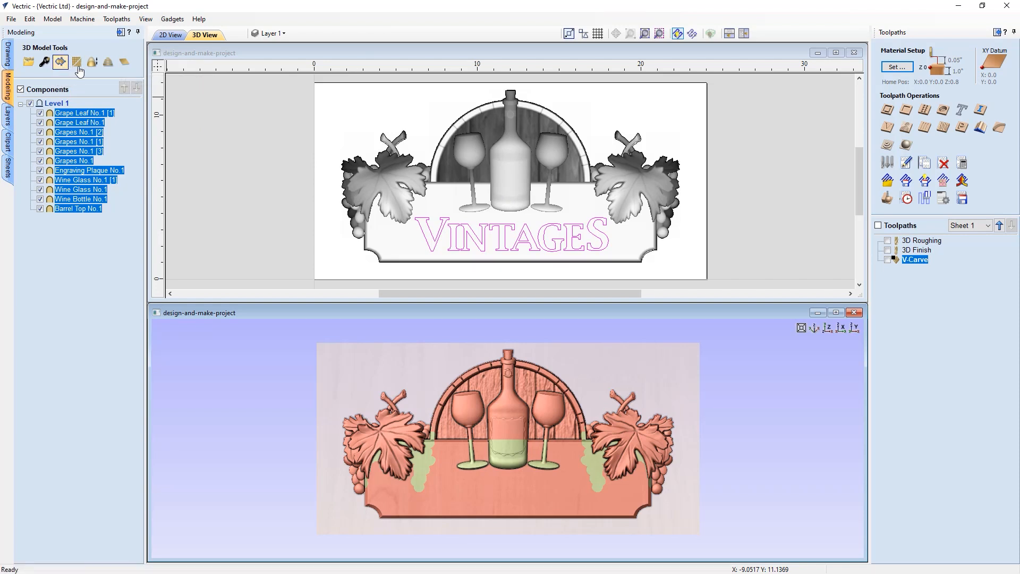
left_click(386, 137)
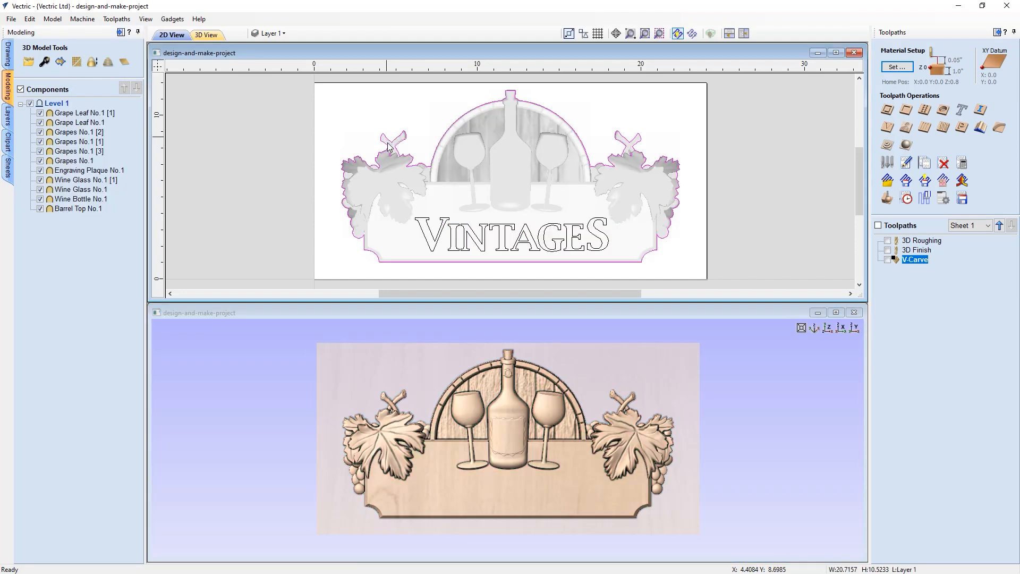
Step: Ungroup the sign's boundary vectors and remove the two tiny inner vectors near the grape stems
scroll(389, 161, "up", 1)
scroll(388, 159, "up", 3)
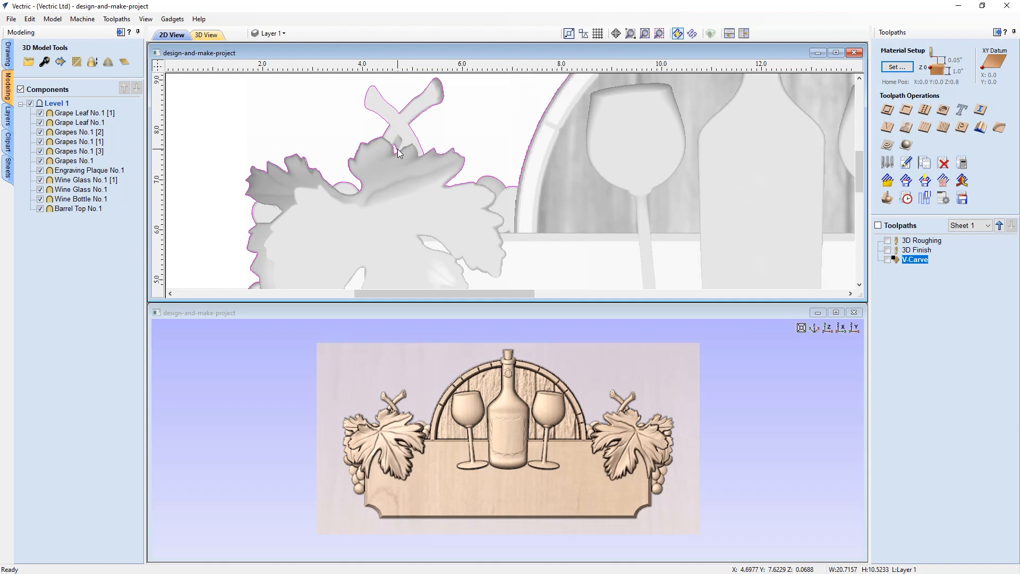
key("F3")
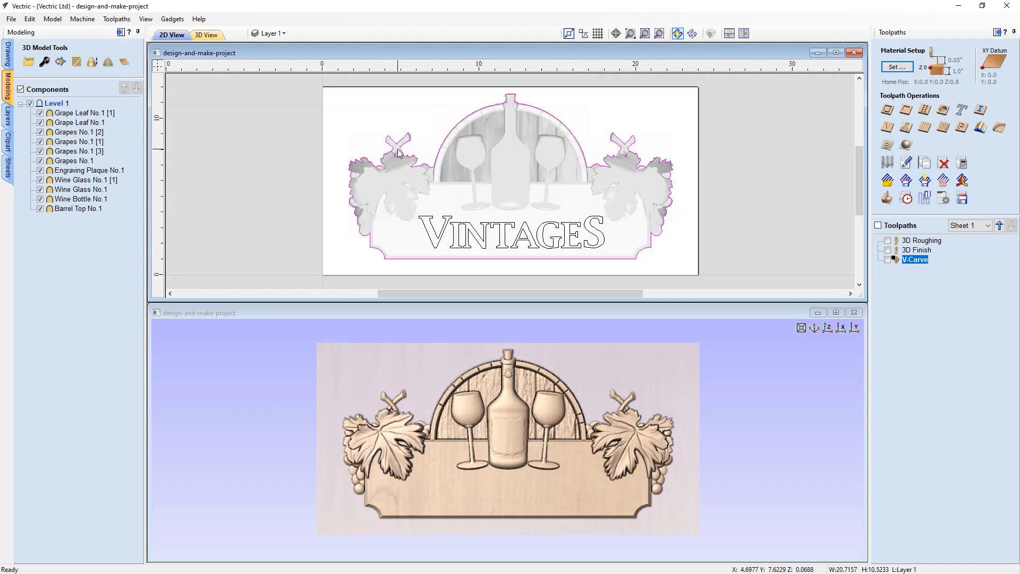
right_click(407, 146)
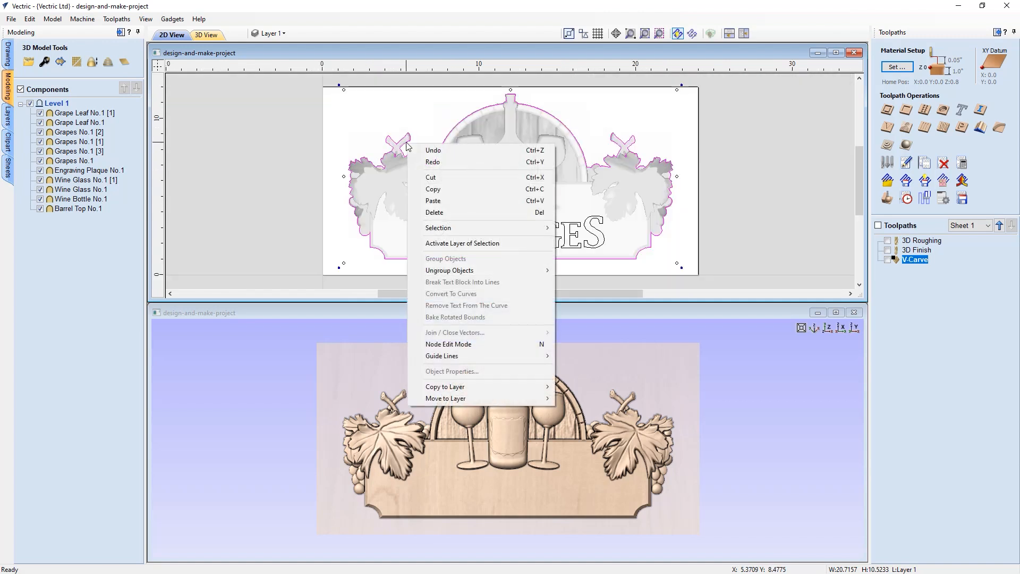
mouse_move(441, 272)
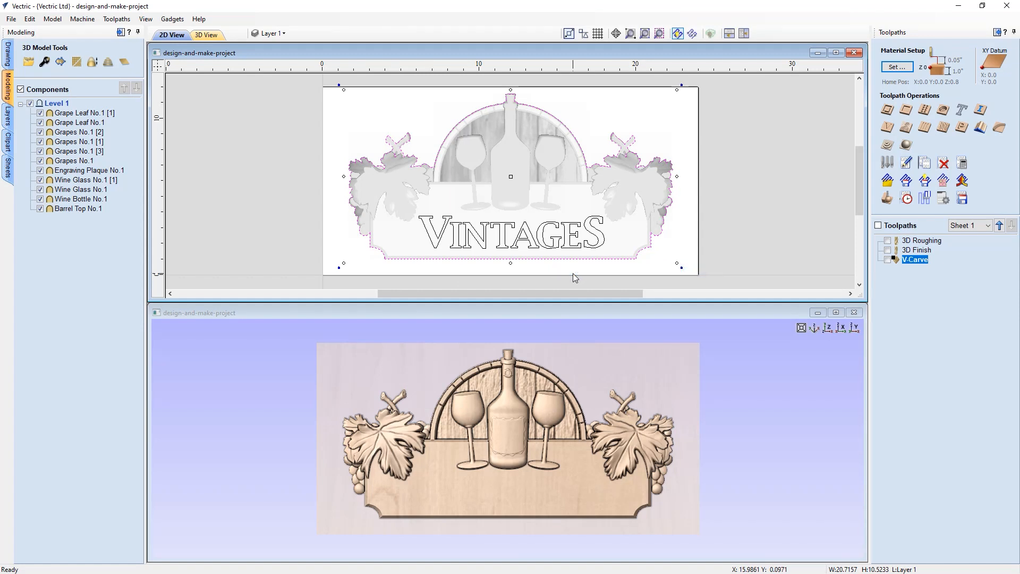
left_click(458, 122)
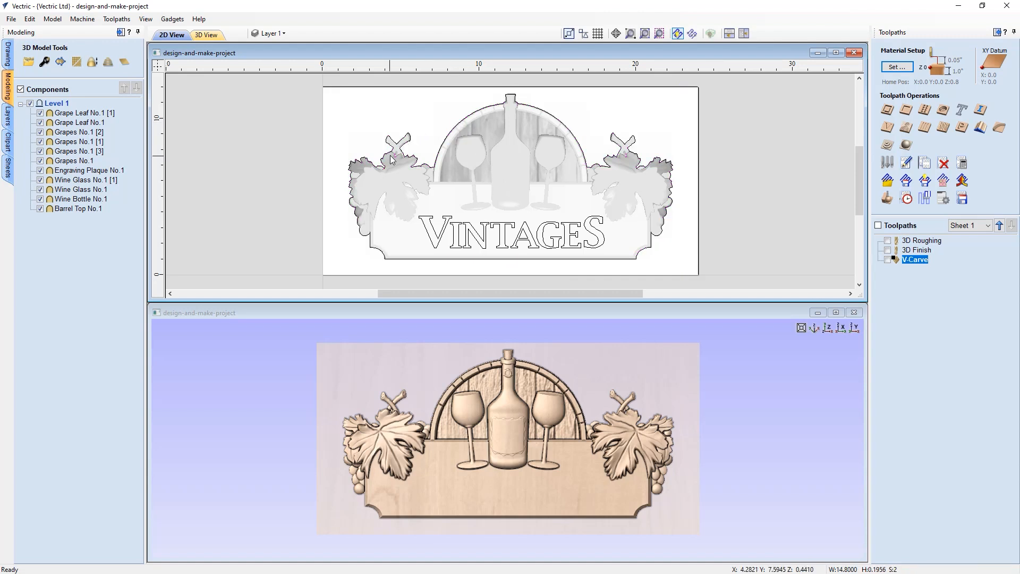
scroll(392, 157, "up", 1)
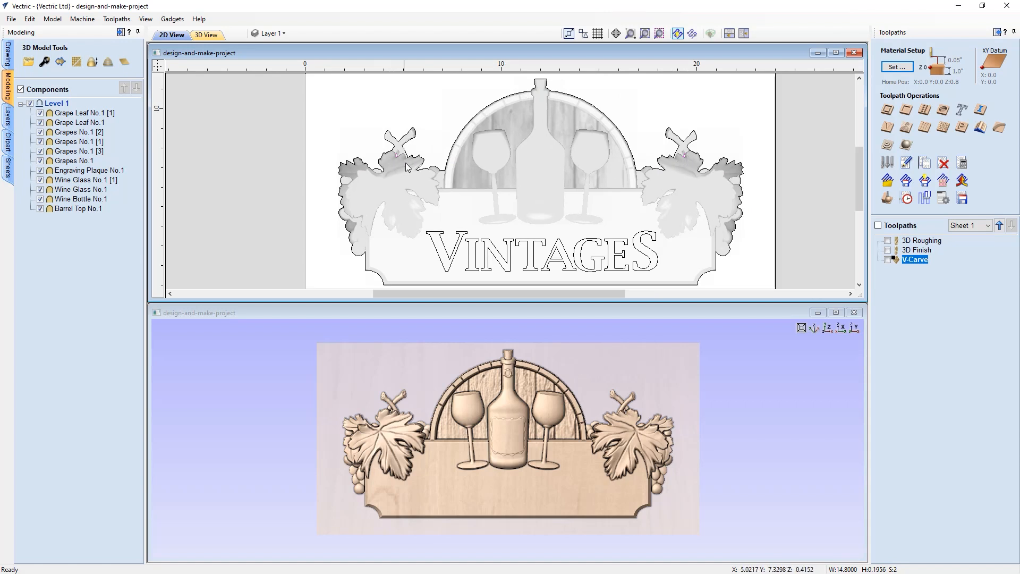
scroll(430, 155, "down", 1)
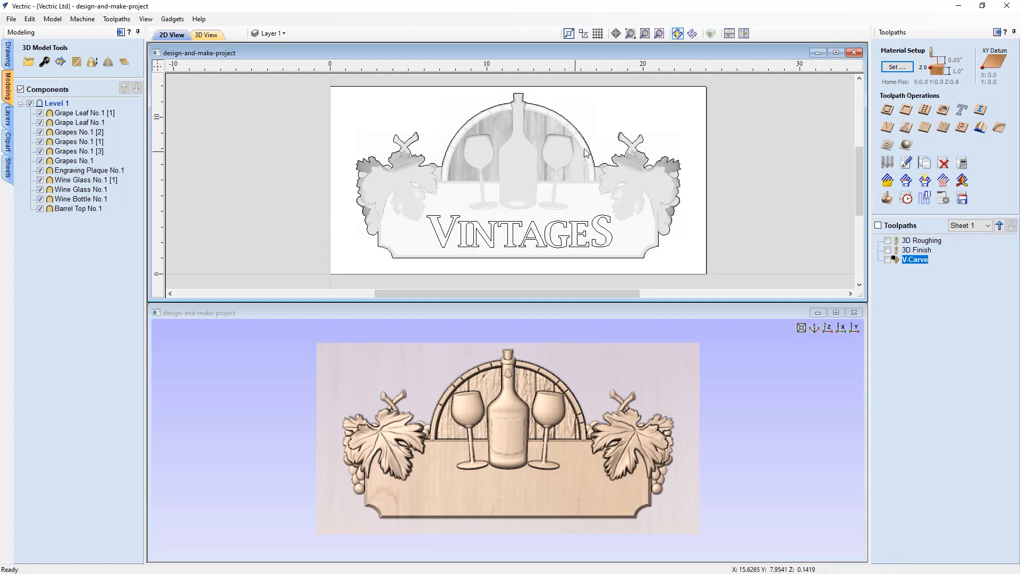
Step: Start a 2D profile toolpath on the sign's outer outline, set the cut depth to 1.0 inches and hide the advanced options
left_click(533, 106)
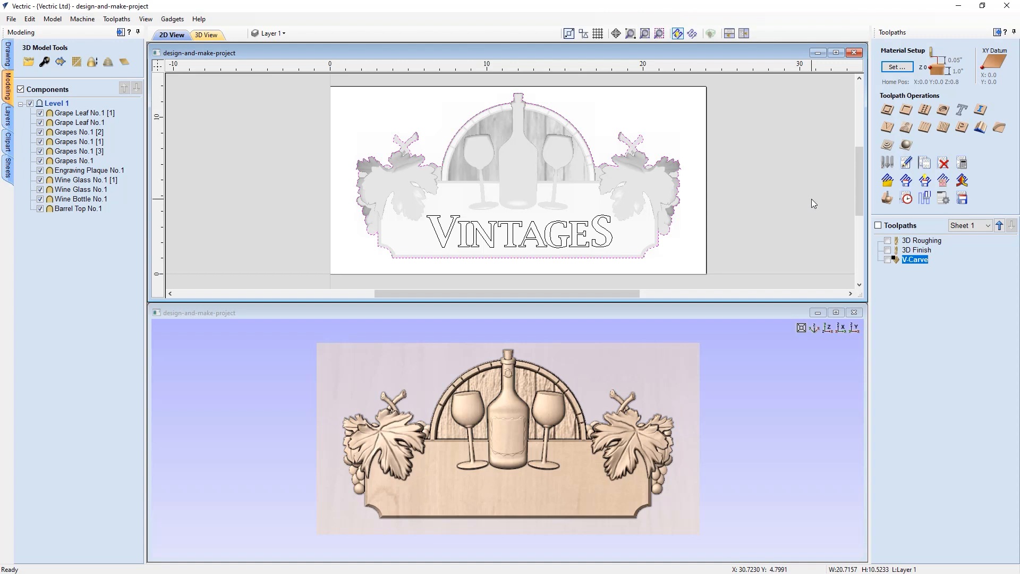
left_click(886, 111)
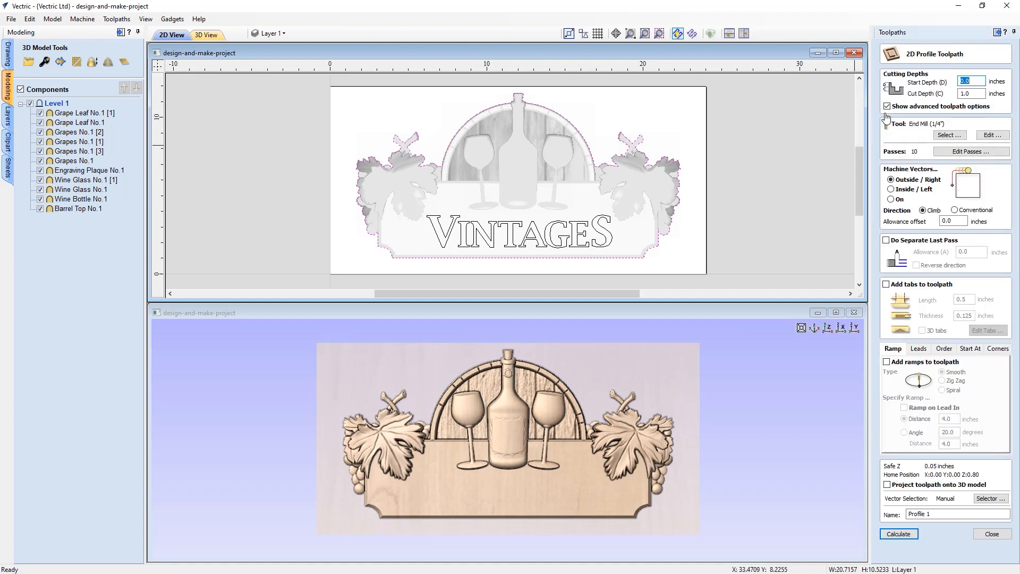
left_click(964, 93)
type("2")
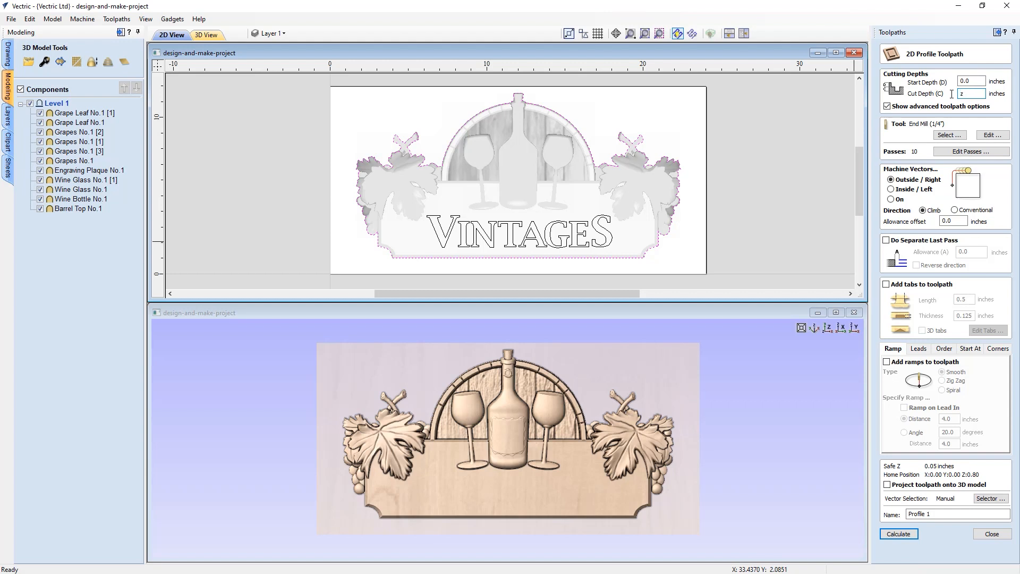
key("BackSpace")
type("1")
left_click(887, 107)
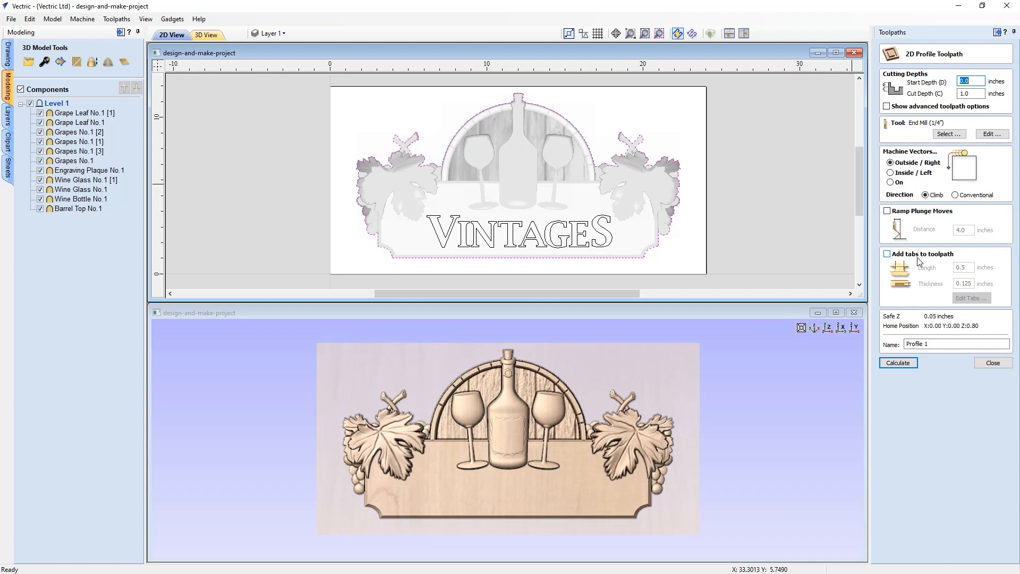
Step: Name the profile toolpath Cutout and calculate it
left_click_drag(938, 344, 900, 344)
type("Cutout")
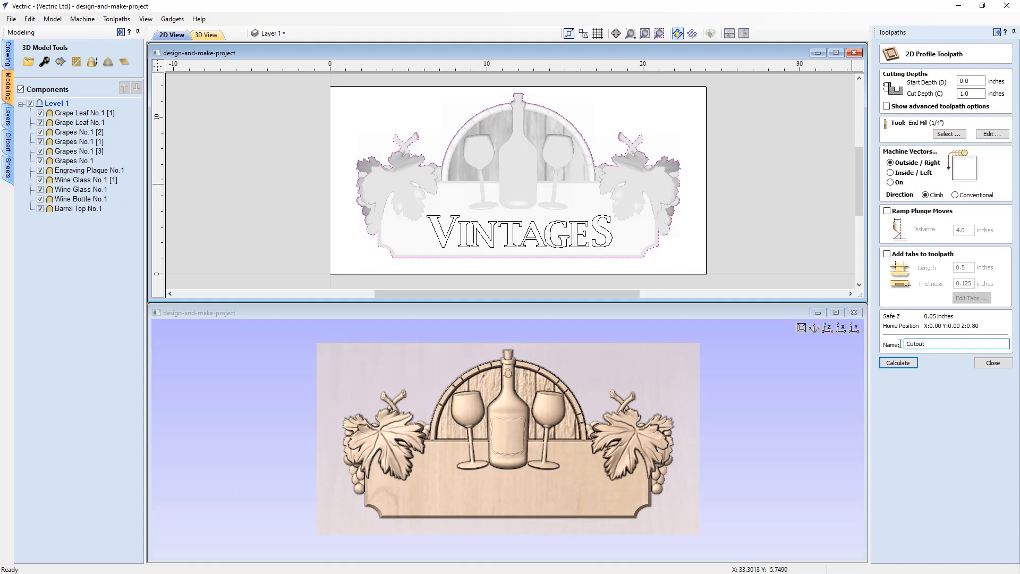
left_click(897, 362)
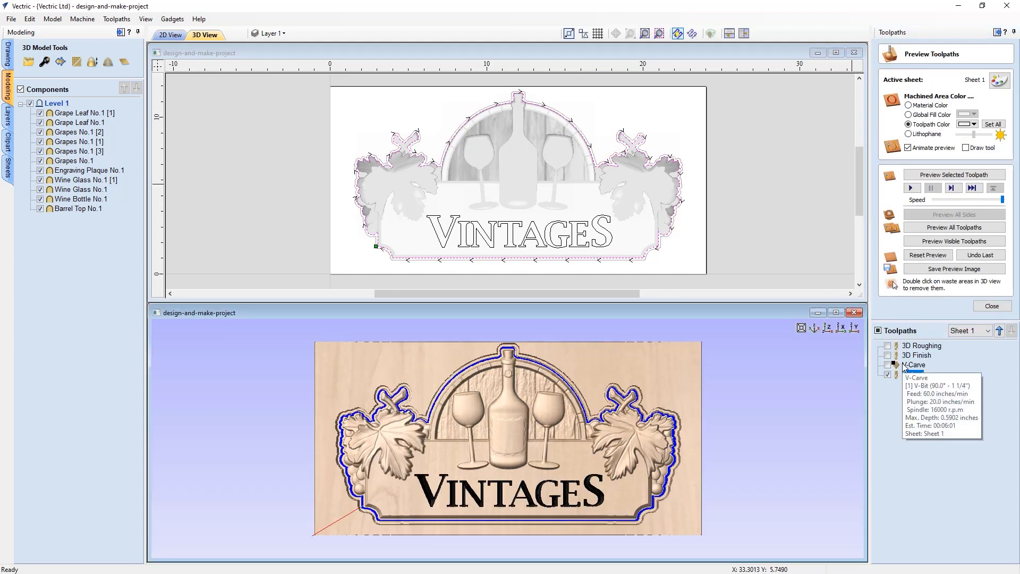
Step: Simulate the Cutout toolpath, remove the waste material around the sign and check the finished part from an angle and down Z
left_click(920, 244)
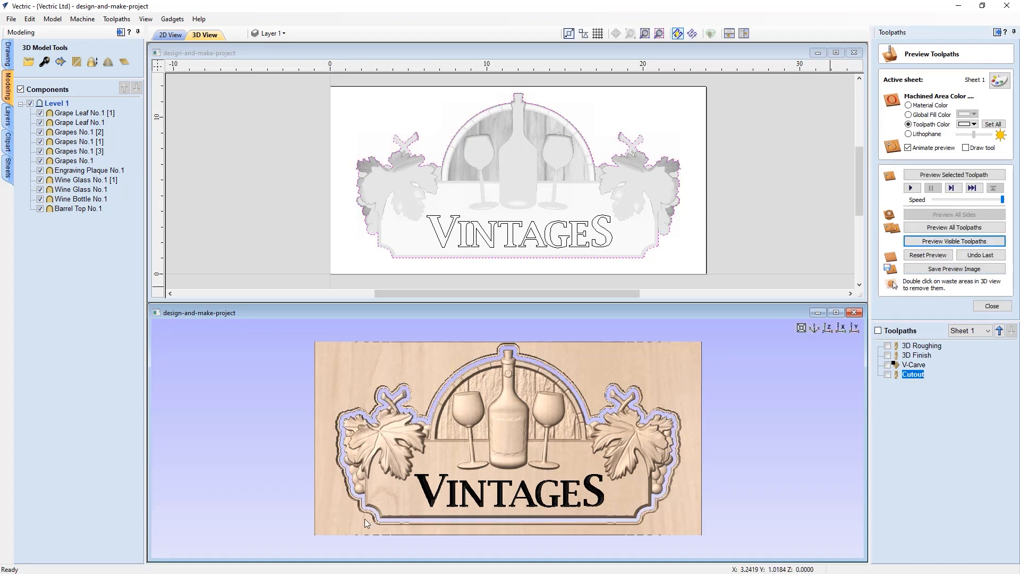
double_click(429, 360)
left_click_drag(515, 508, 497, 371)
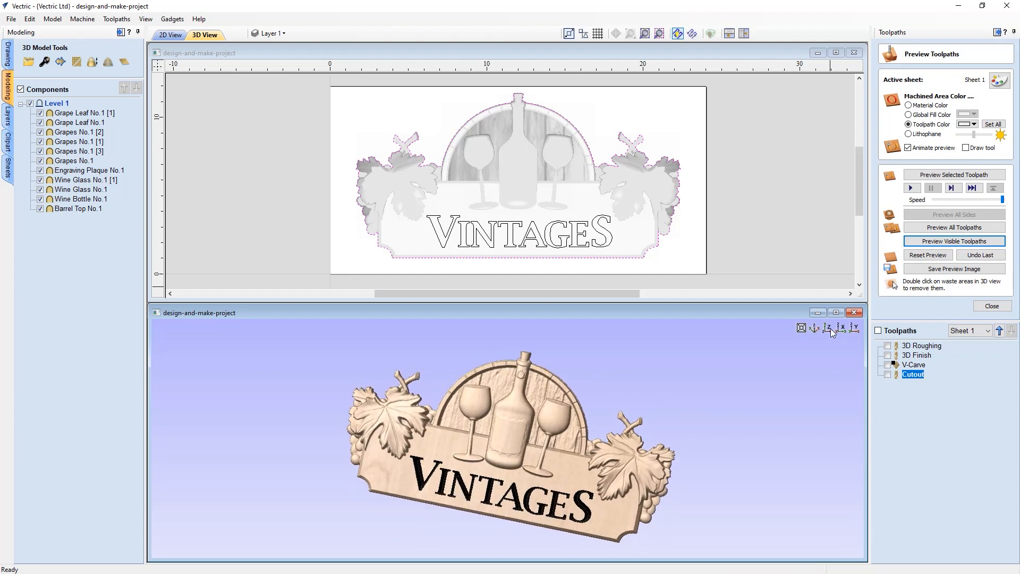
left_click(829, 327)
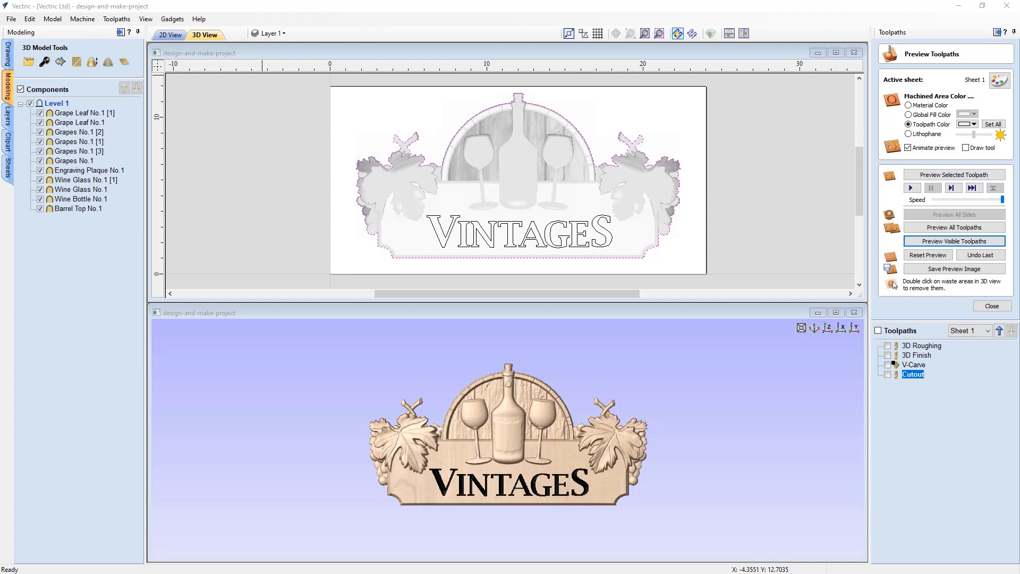
Step: Reset and close the toolpath preview, and maximize the 2D view with the sign filling it
left_click(915, 257)
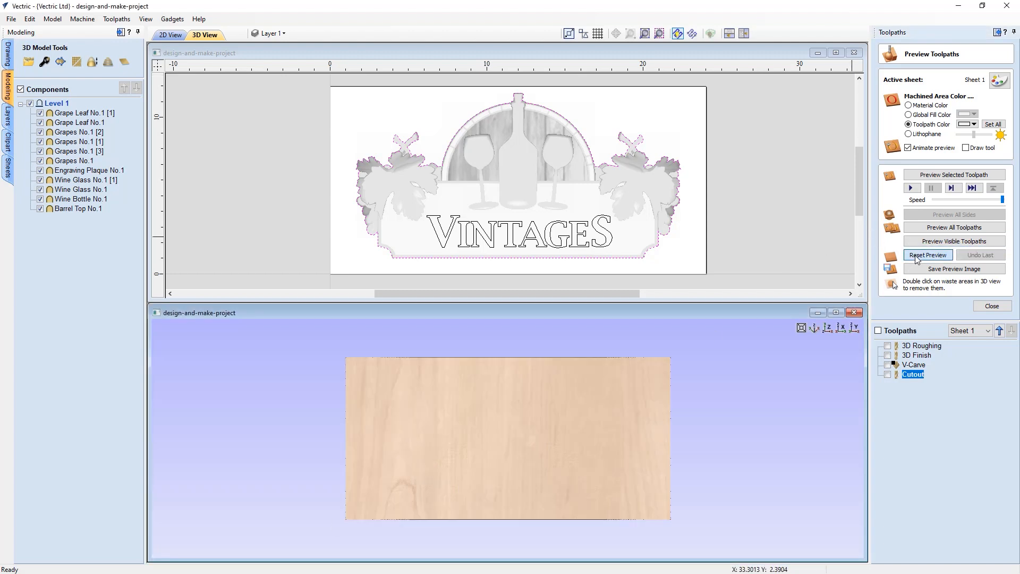
left_click(991, 305)
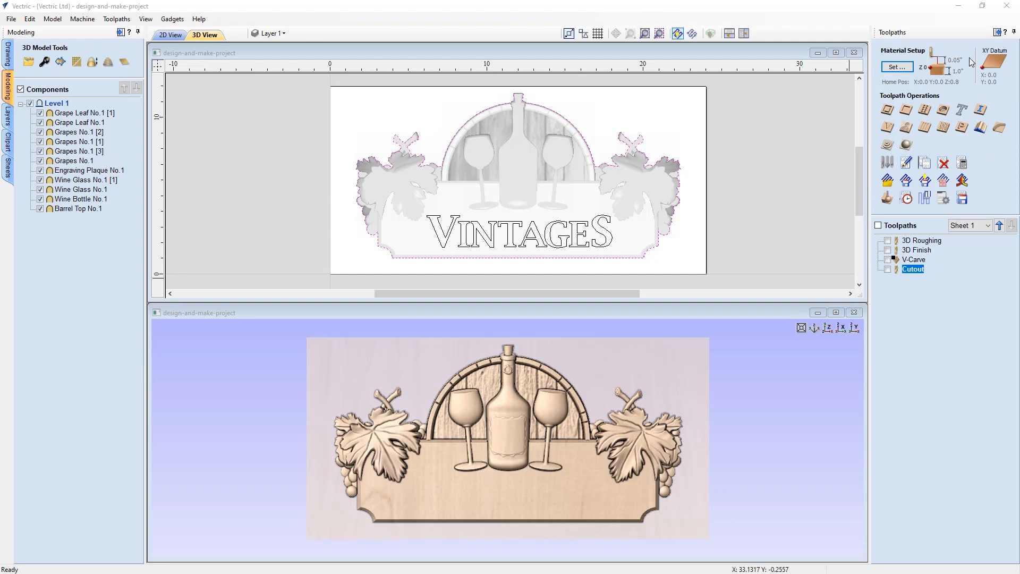
left_click(836, 53)
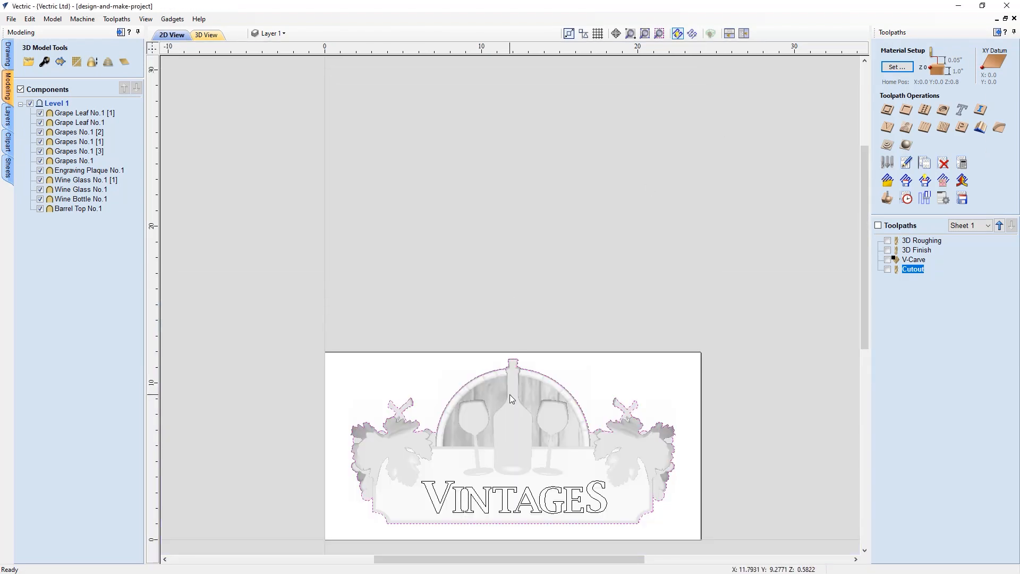
key("F6")
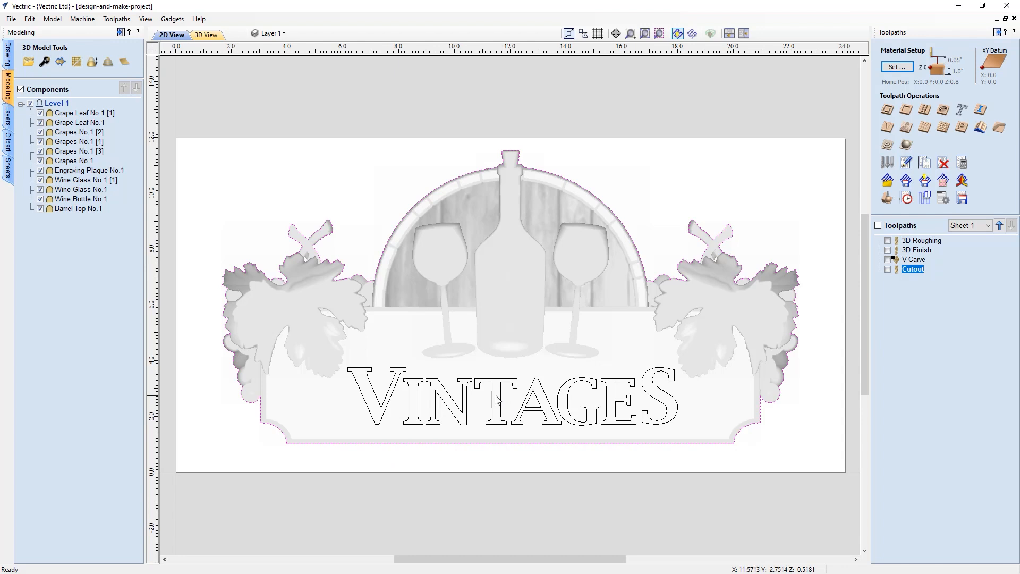
Step: Create vector boundaries around both grape leaves, both wine glasses and the wine bottle, and check the resulting outlines
left_click(346, 197)
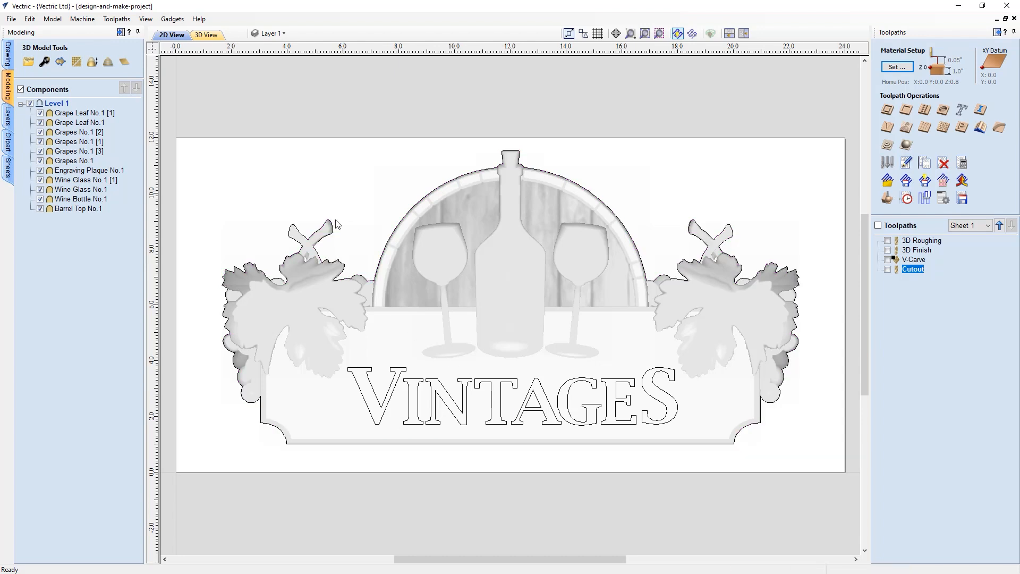
left_click(304, 308)
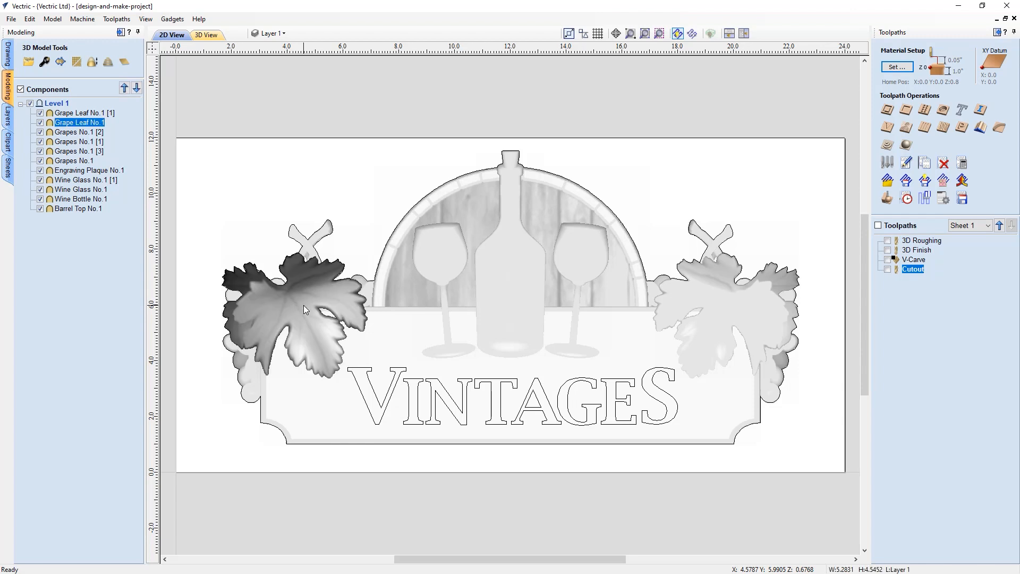
left_click(454, 264, "shift")
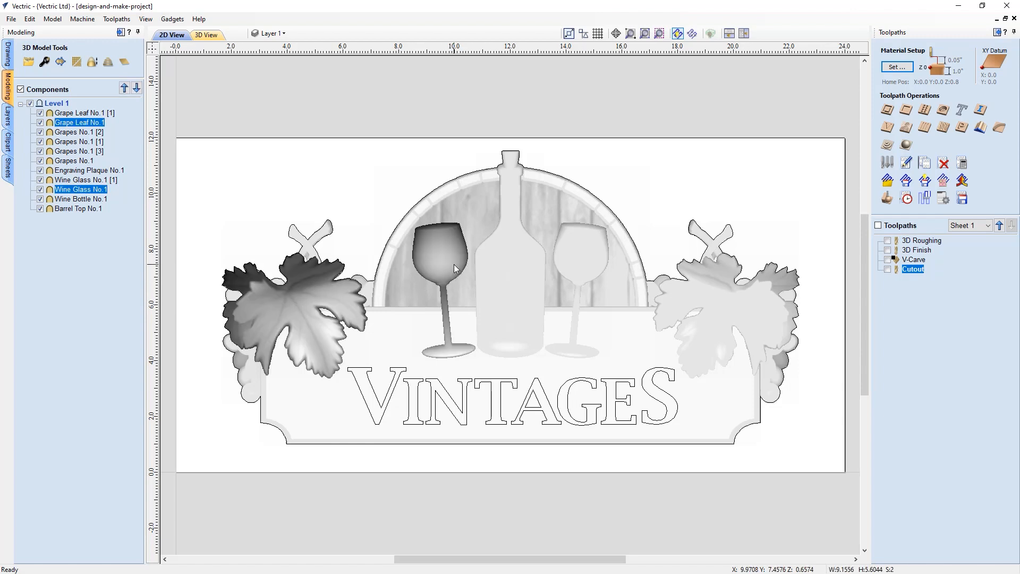
left_click(505, 276, "shift")
left_click(588, 266, "shift")
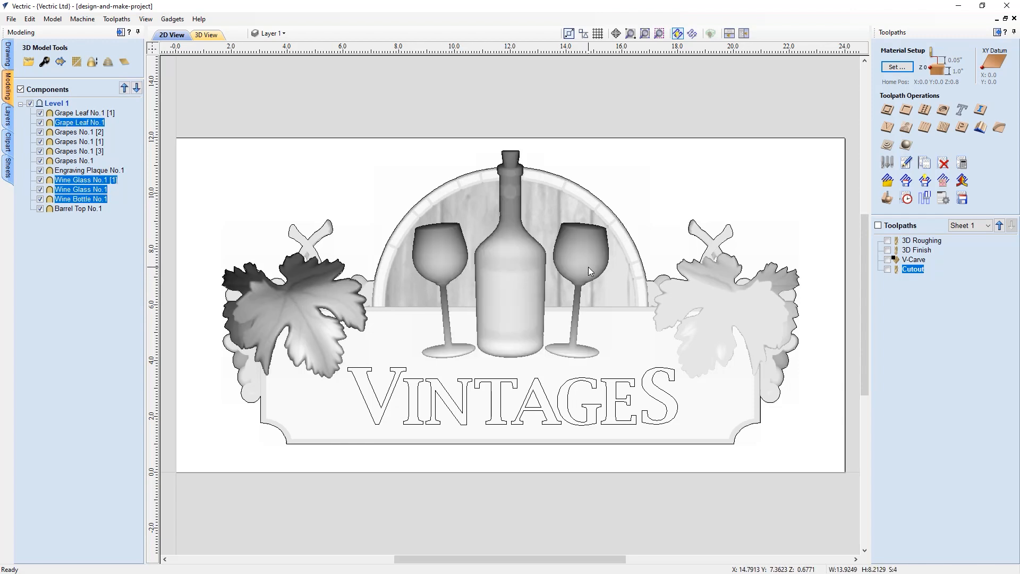
left_click(732, 316, "shift")
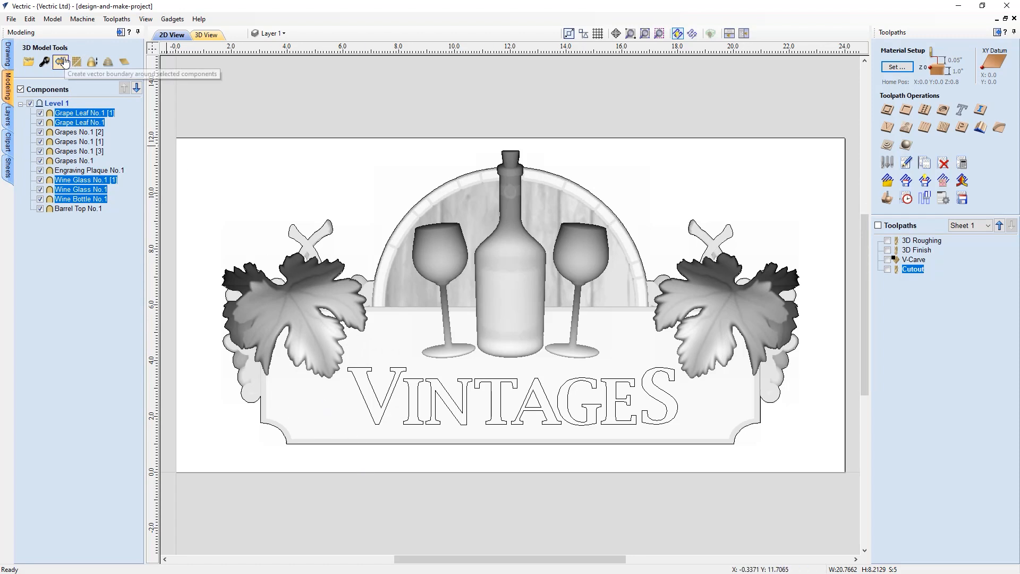
left_click(62, 63)
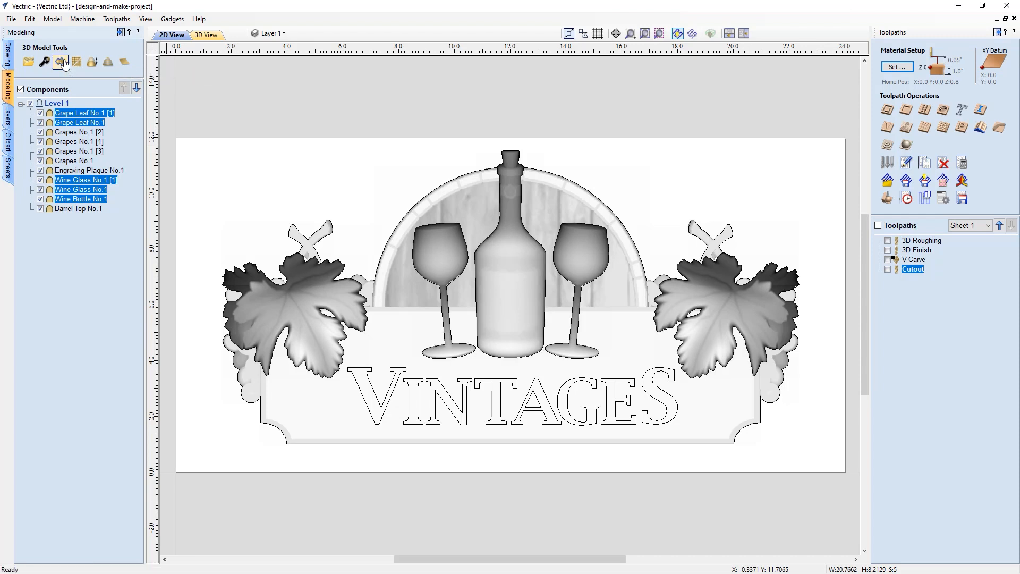
left_click(282, 101)
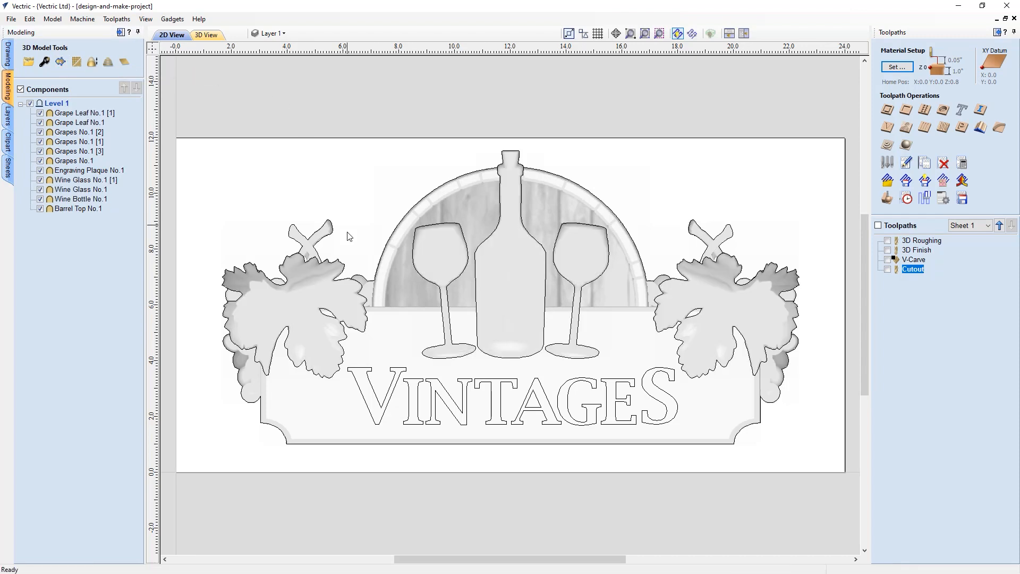
left_click(344, 271)
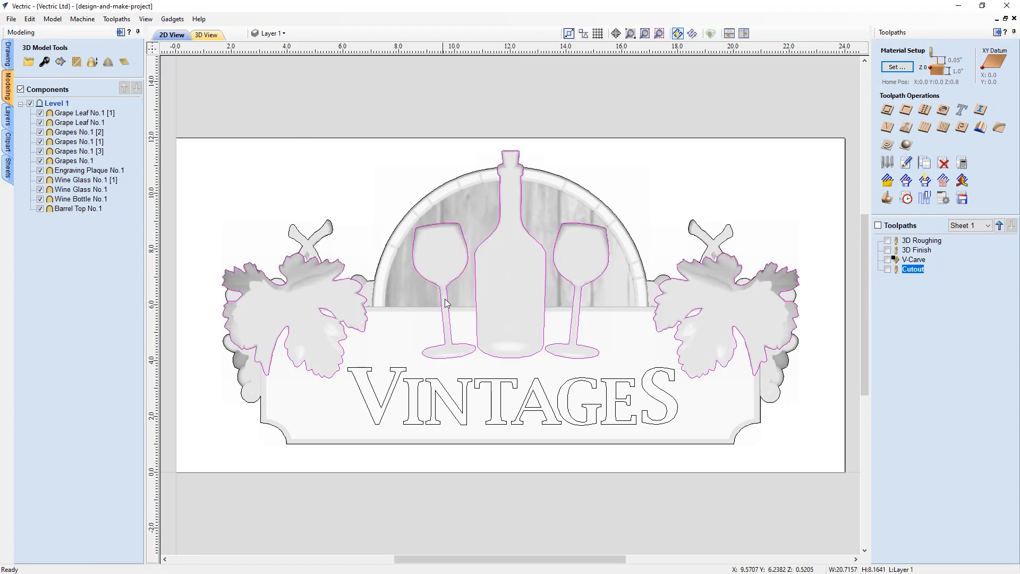
left_click(371, 114)
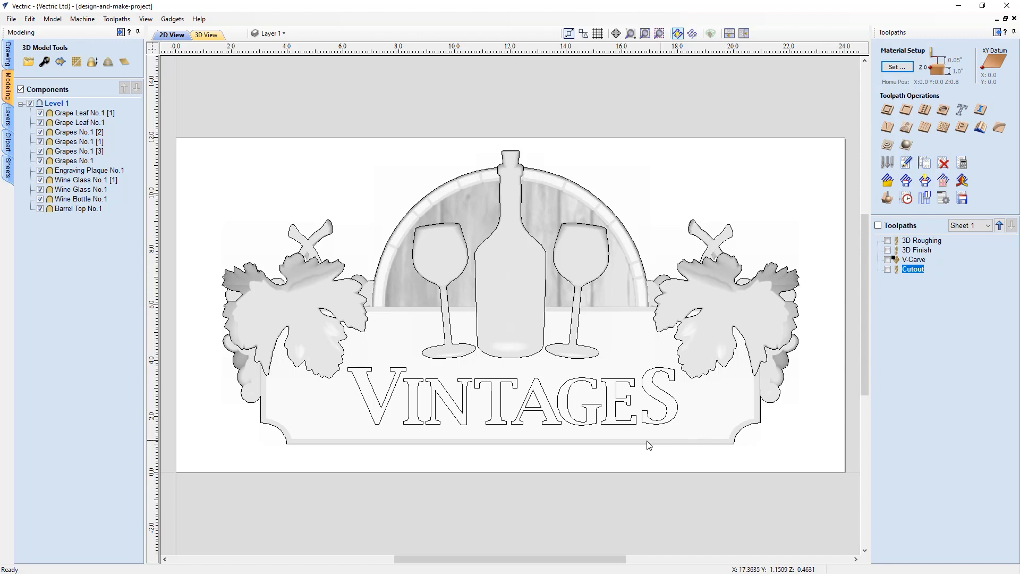
Step: Create a vector boundary around the engraving plaque component
left_click(307, 406)
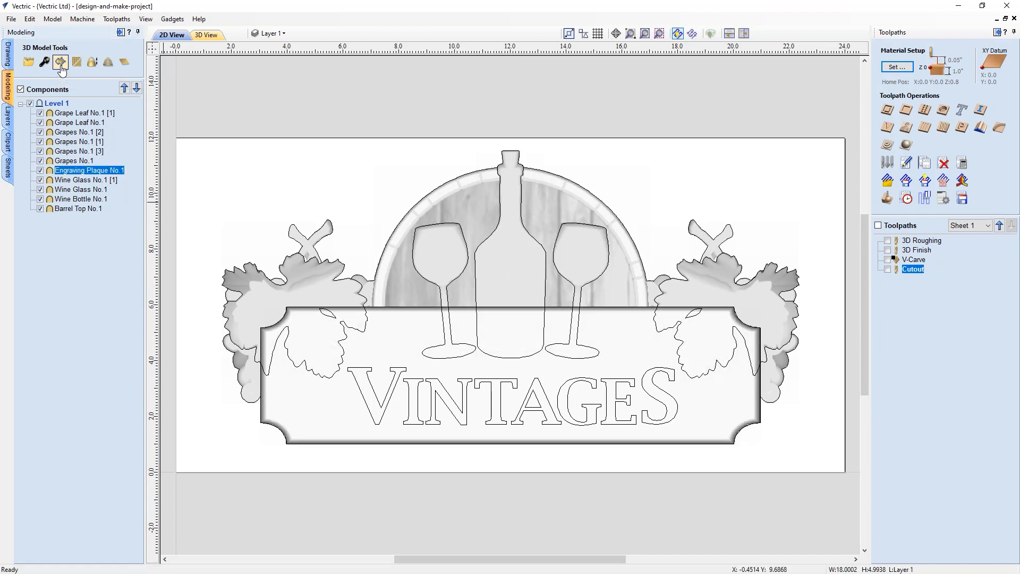
left_click(254, 122)
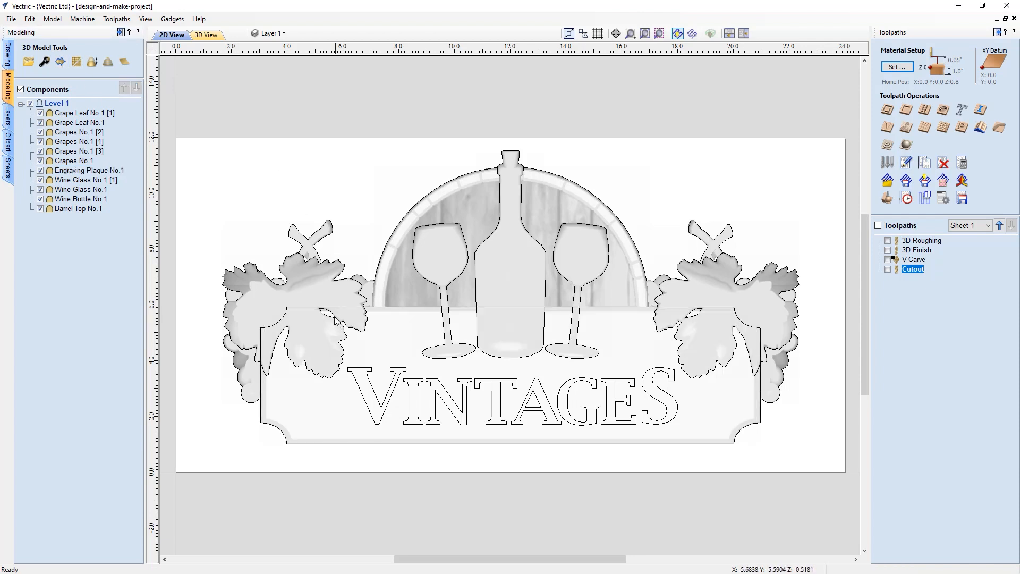
left_click(335, 319)
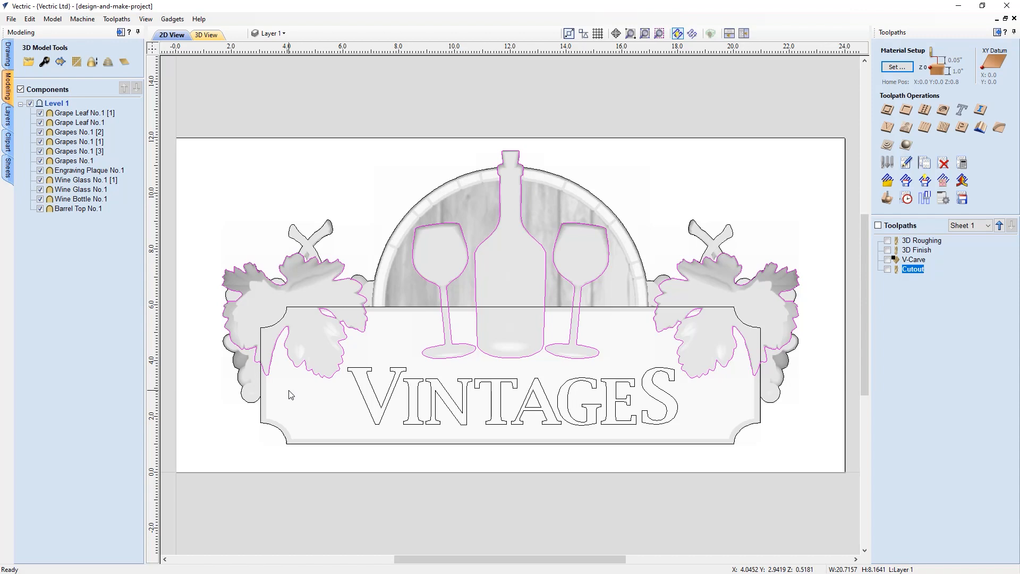
left_click(266, 448)
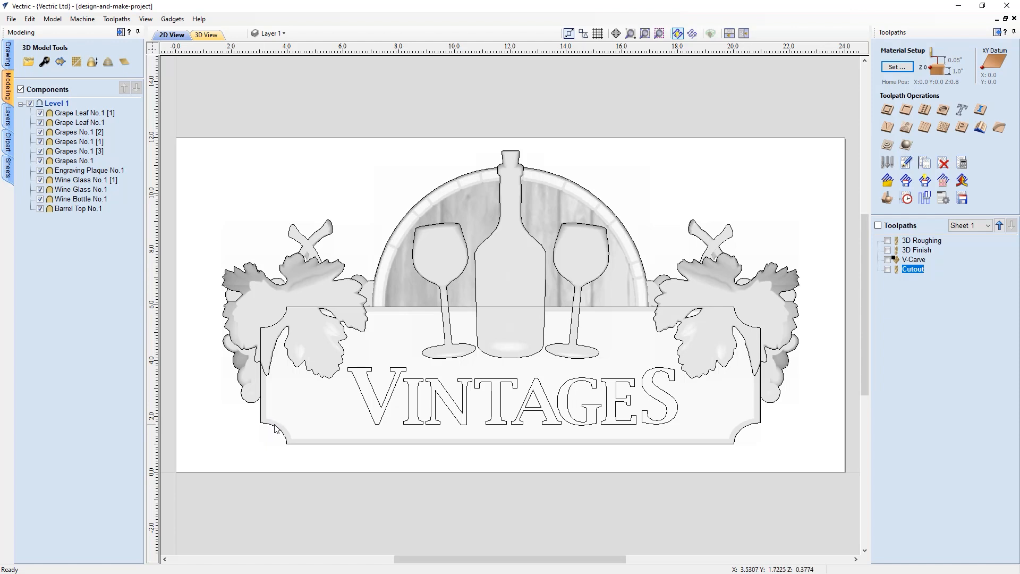
Step: Offset the plaque's outline inwards by 0.175 inches, keeping the original
left_click(260, 390)
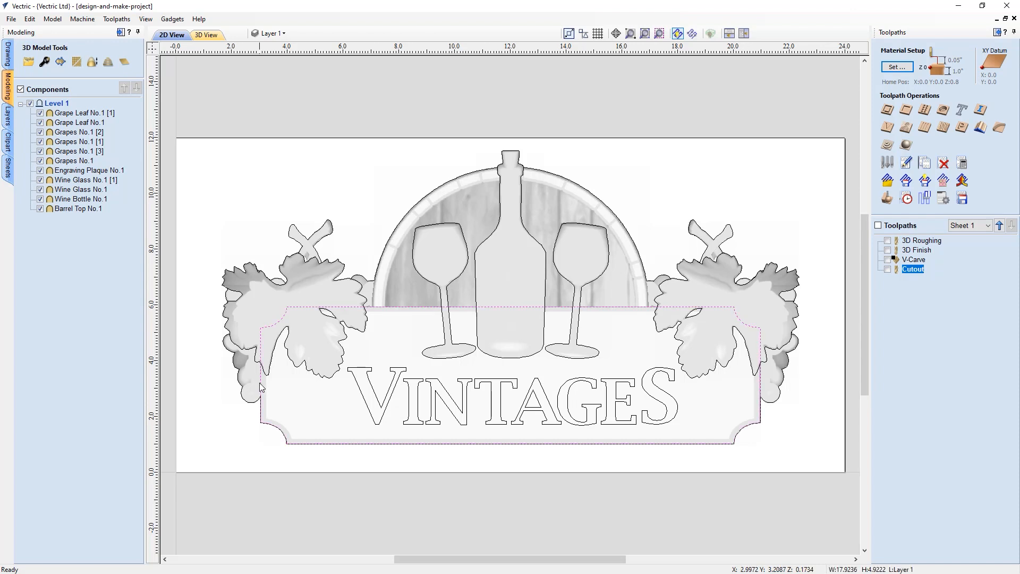
left_click(7, 56)
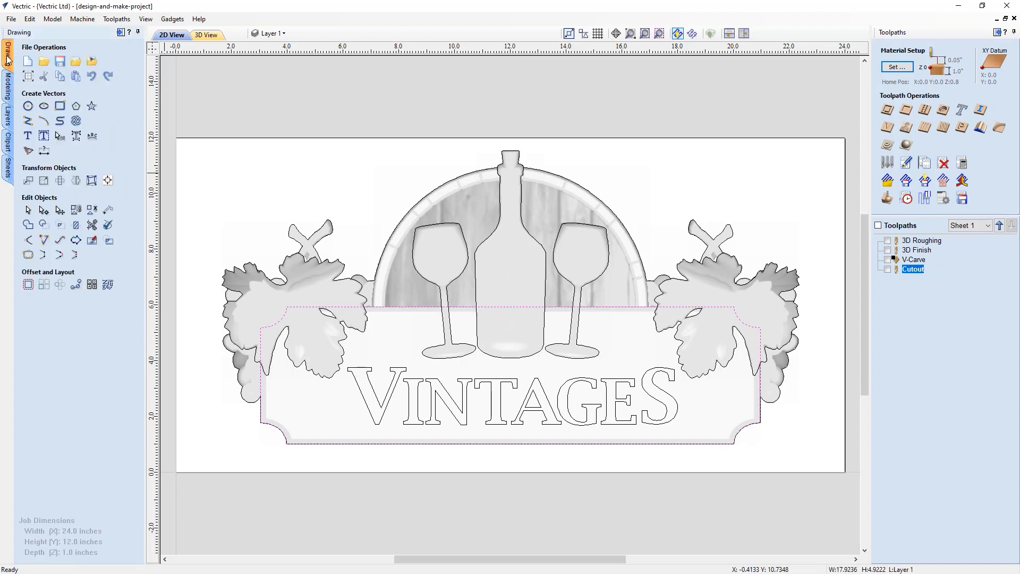
left_click(29, 285)
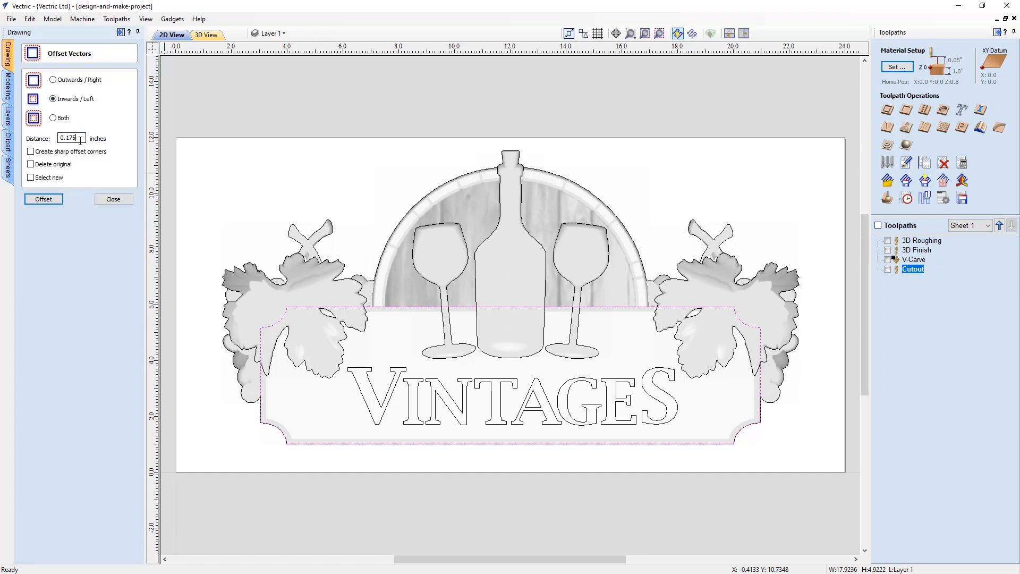
left_click(55, 200)
left_click(109, 202)
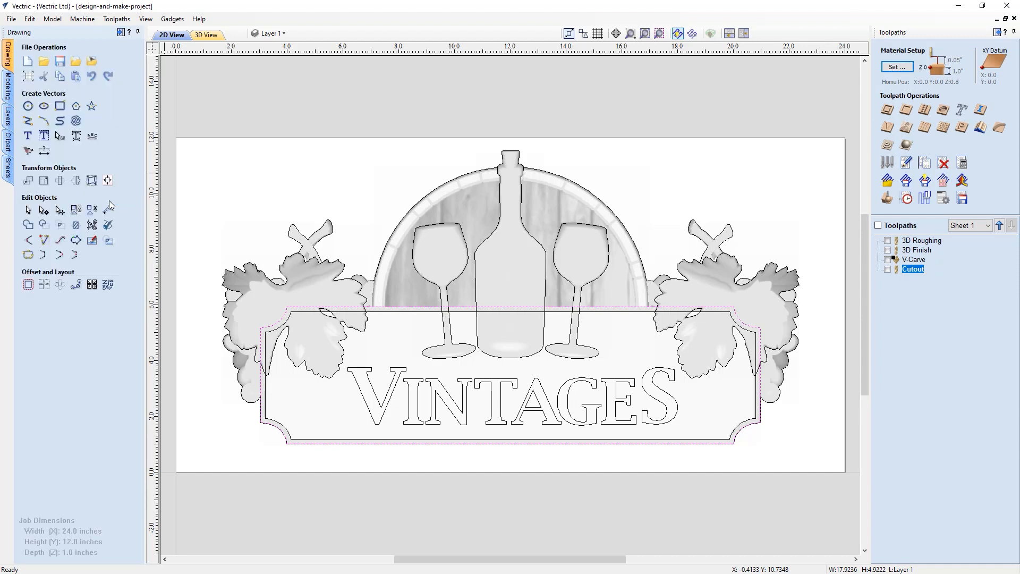
Step: Delete the original plaque outline outside the inward offset
left_click(248, 414)
left_click(260, 384)
key("Delete")
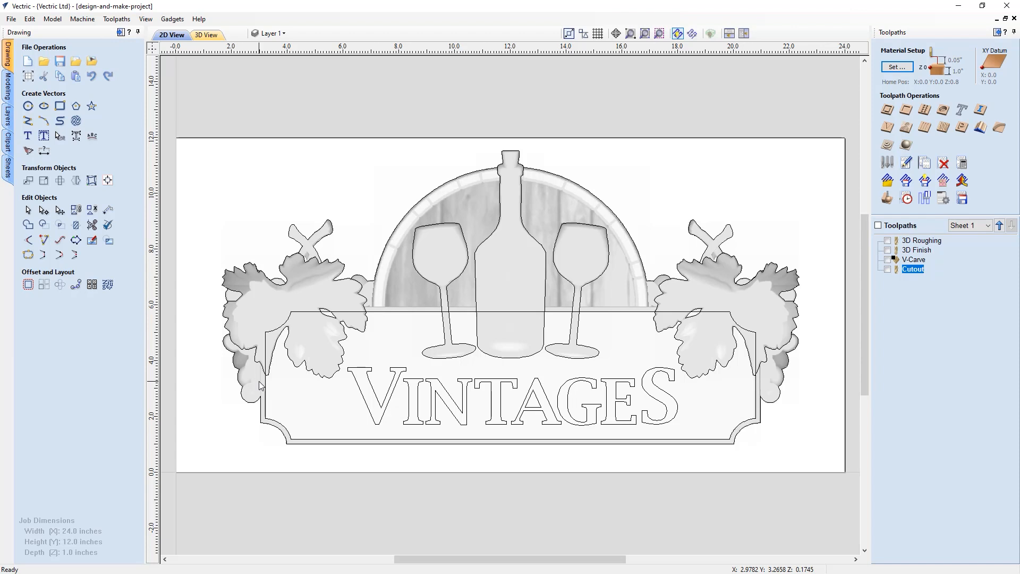
Step: Subtract the leaf, glass and bottle outlines from the offset plaque outline
left_click(266, 384)
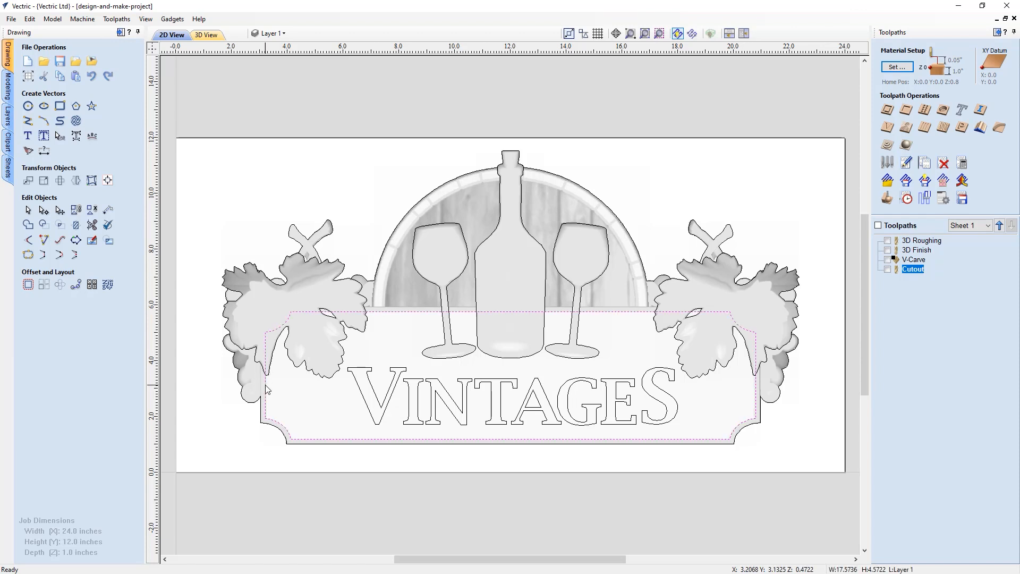
left_click(272, 359, "shift")
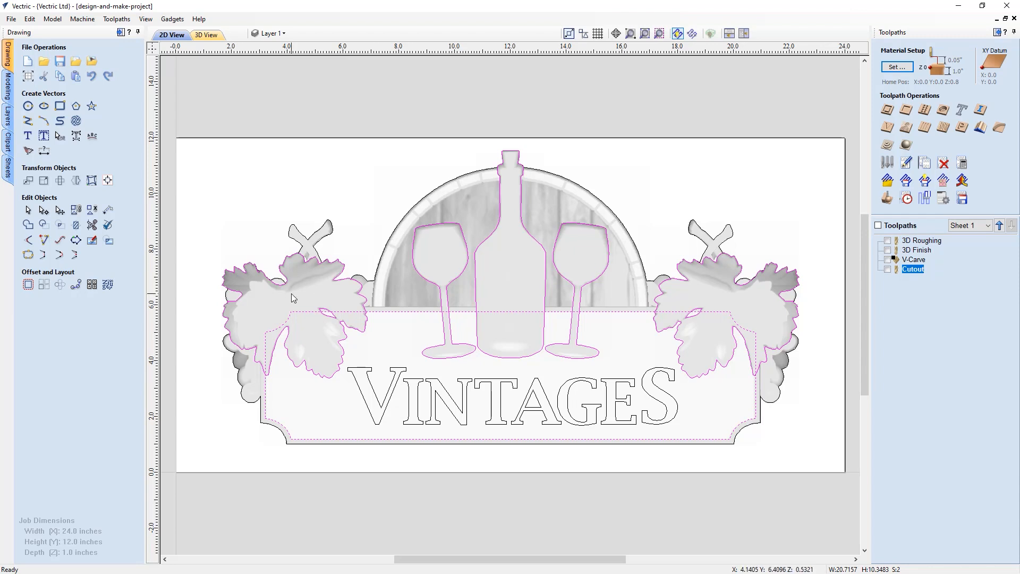
left_click(45, 225)
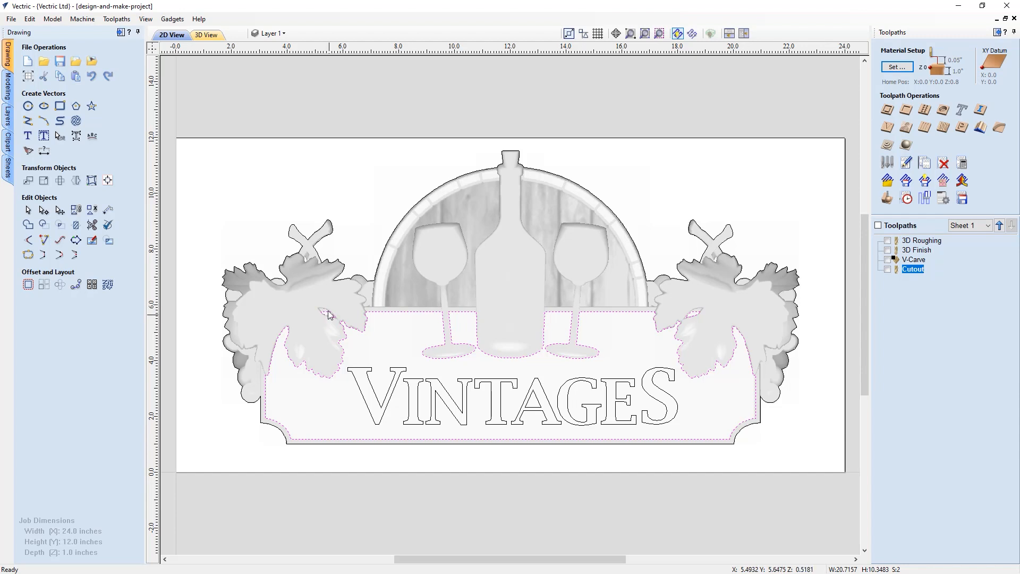
Step: Remove the two small leftover loops inside the grape leaves, keeping only the trimmed plaque outline
right_click(389, 317)
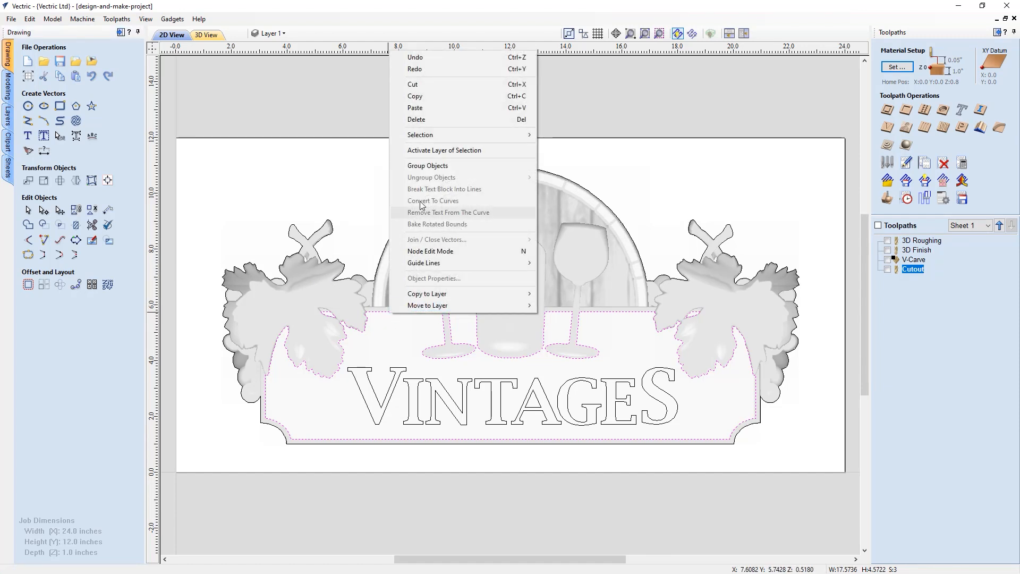
left_click(420, 166)
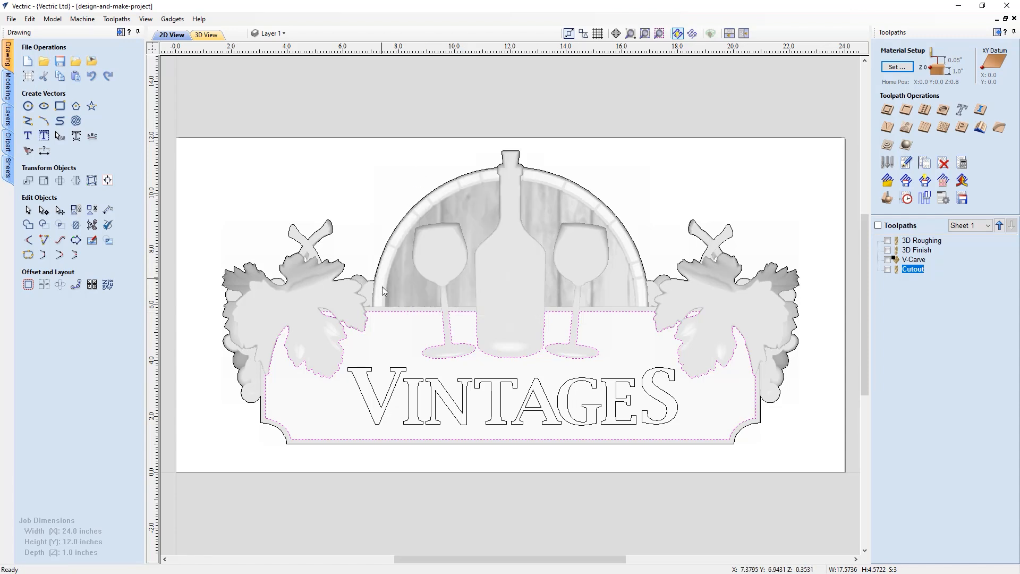
left_click(390, 315)
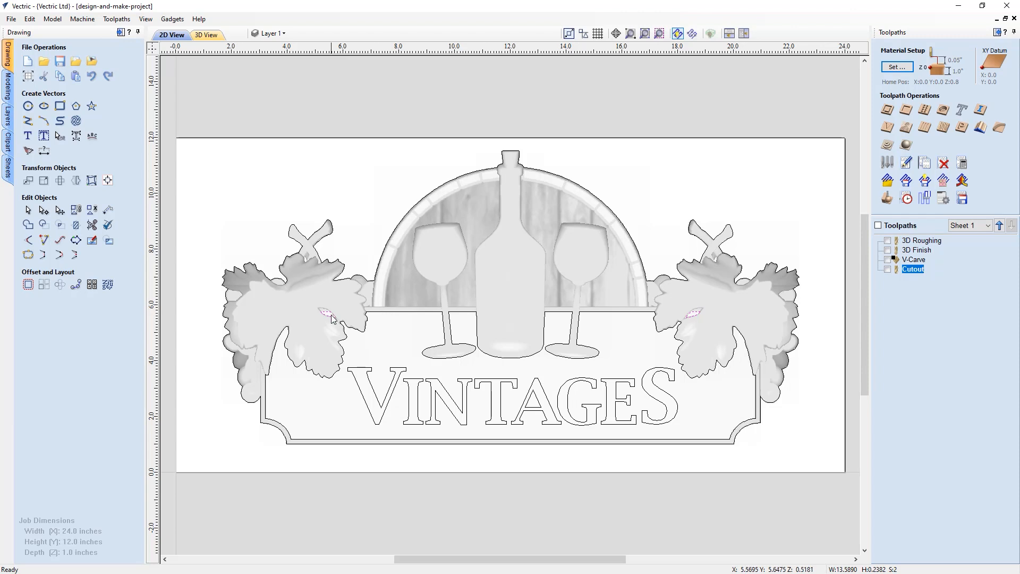
left_click(342, 348)
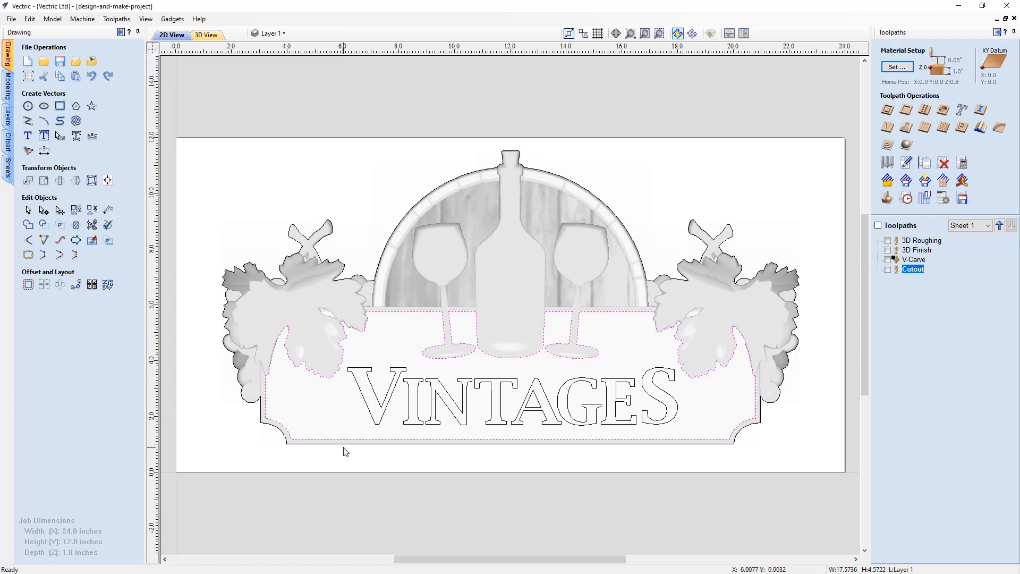
Step: Limit the 3D Roughing toolpath to the sign's outer outline and the trimmed plaque outline as selected vectors, and recalculate it
left_click(729, 35)
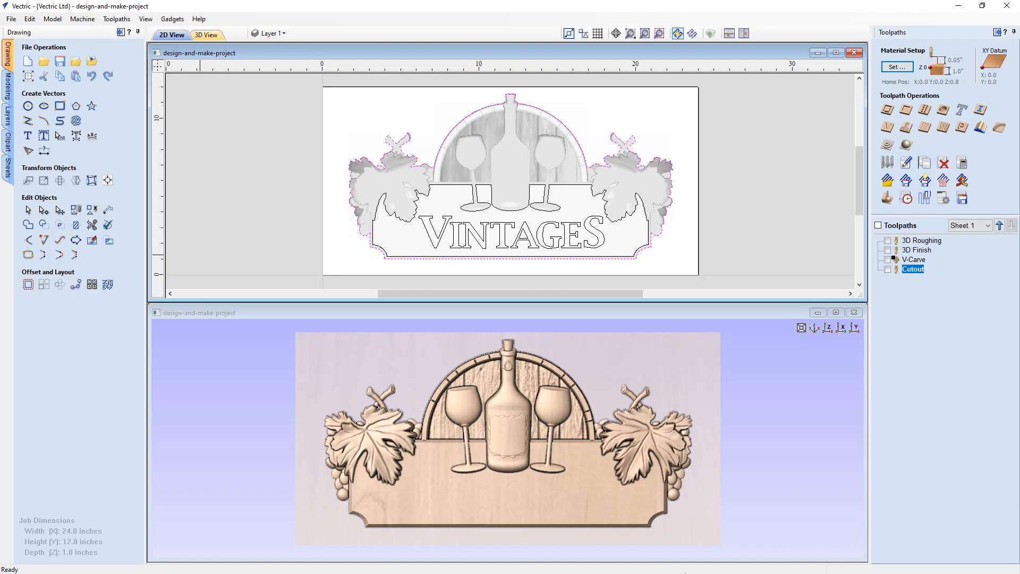
double_click(921, 242)
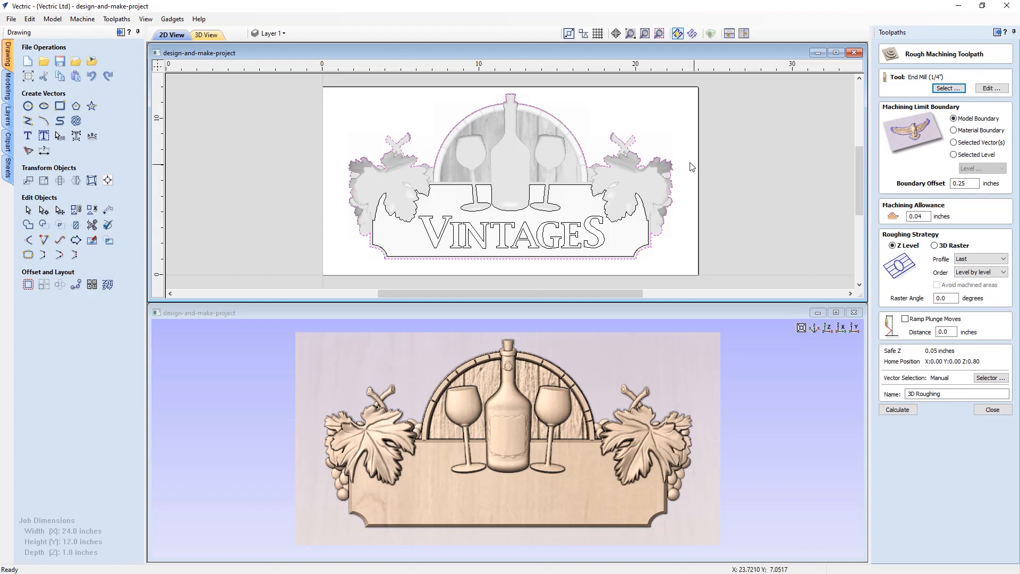
left_click(581, 150)
left_click(574, 185, "shift")
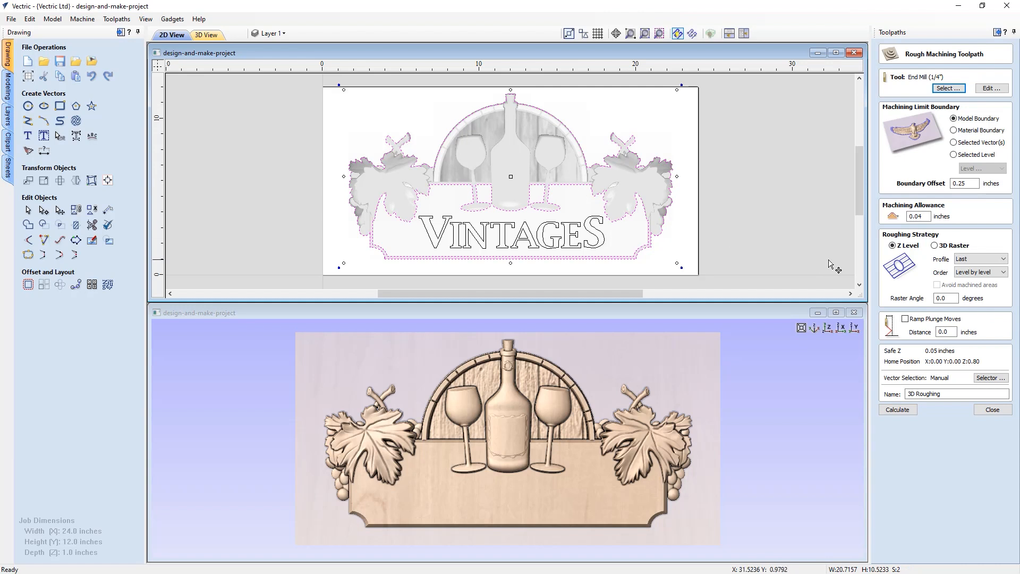
left_click(954, 143)
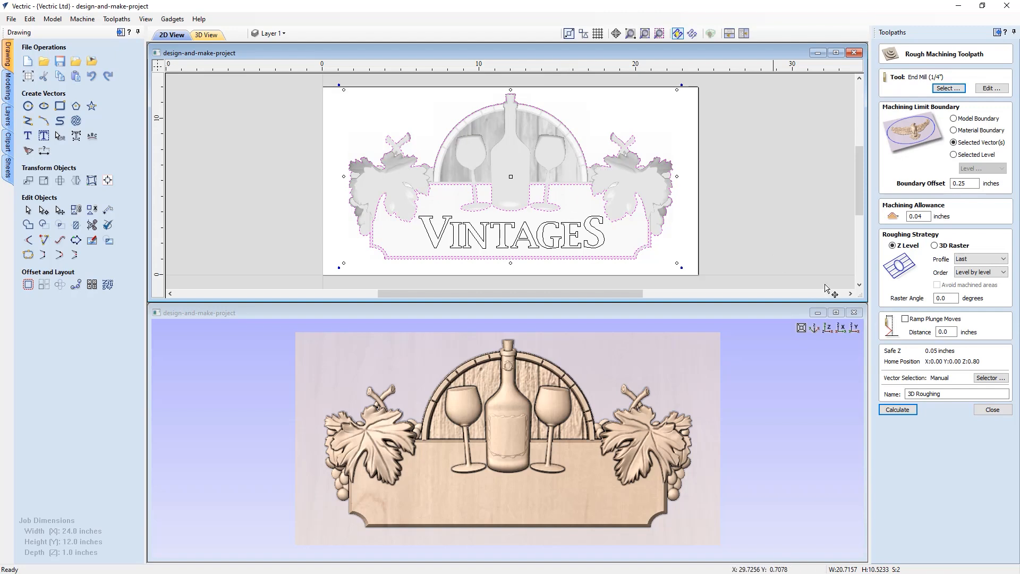
left_click(897, 410)
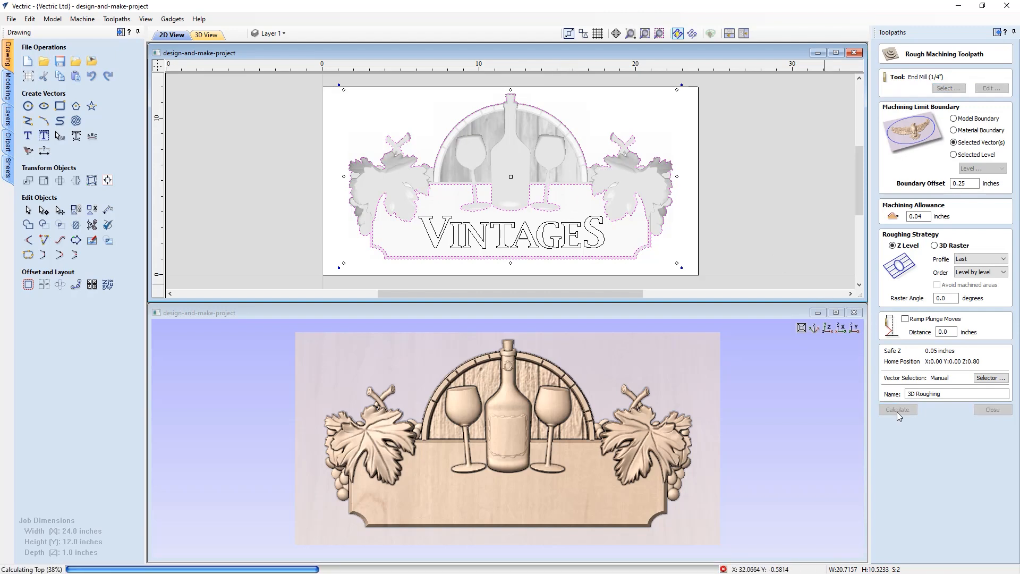
Step: Simulate the recalculated 3D Roughing toolpath, inspect it from an angle and down Z, and close the preview
left_click_drag(530, 508, 547, 441)
left_click_drag(525, 390, 446, 484)
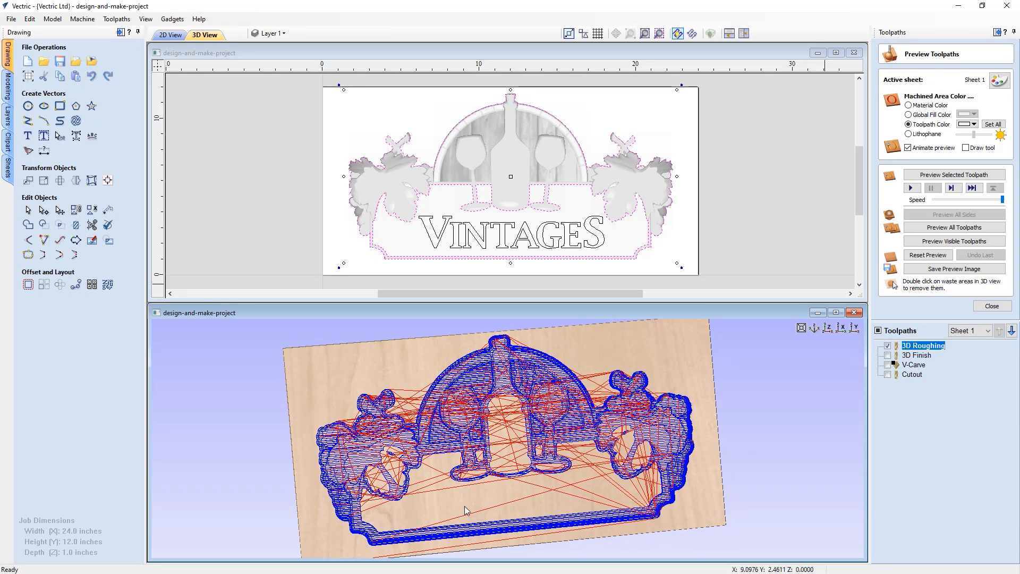
left_click(944, 244)
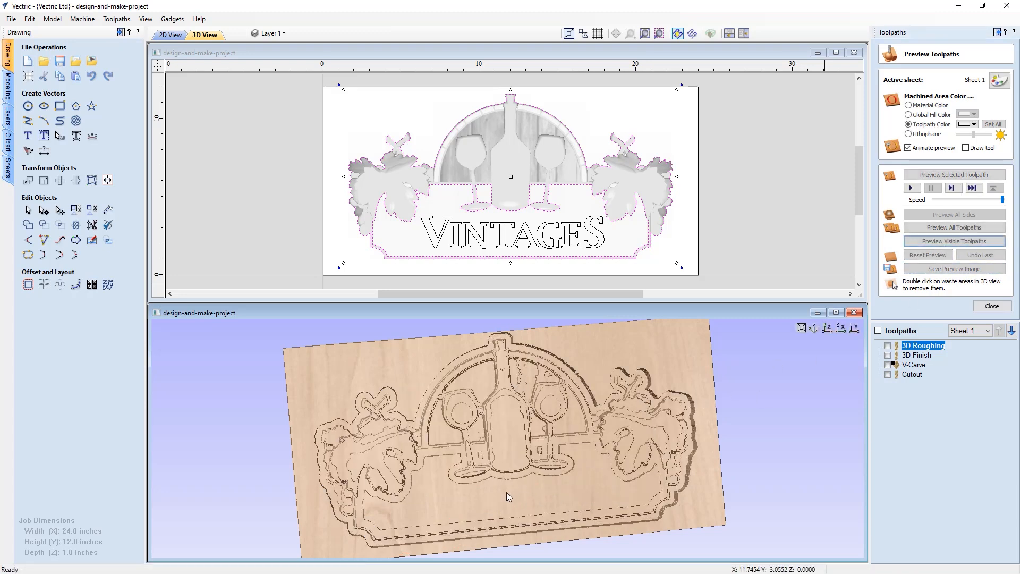
left_click_drag(439, 508, 595, 457)
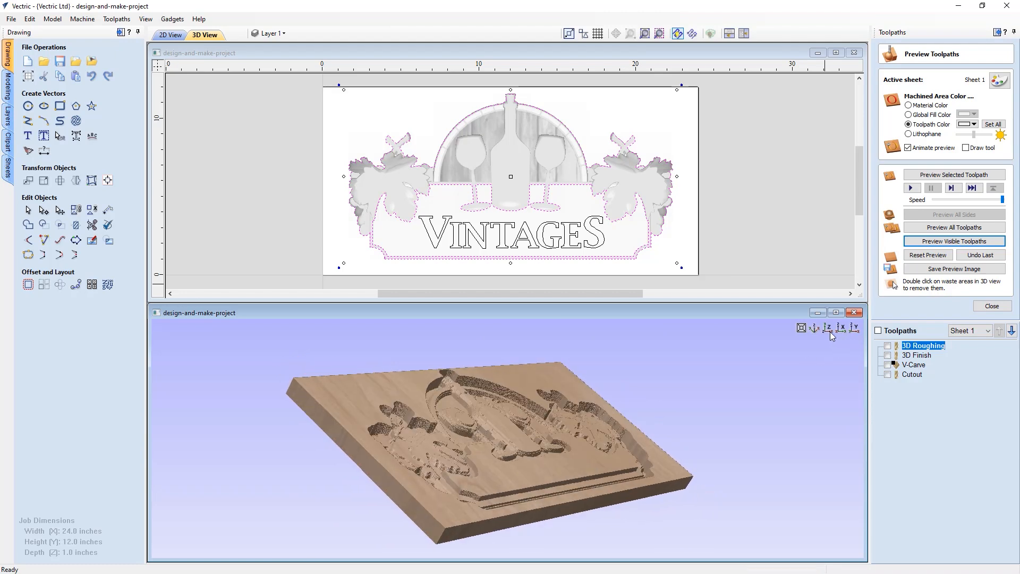
left_click(828, 329)
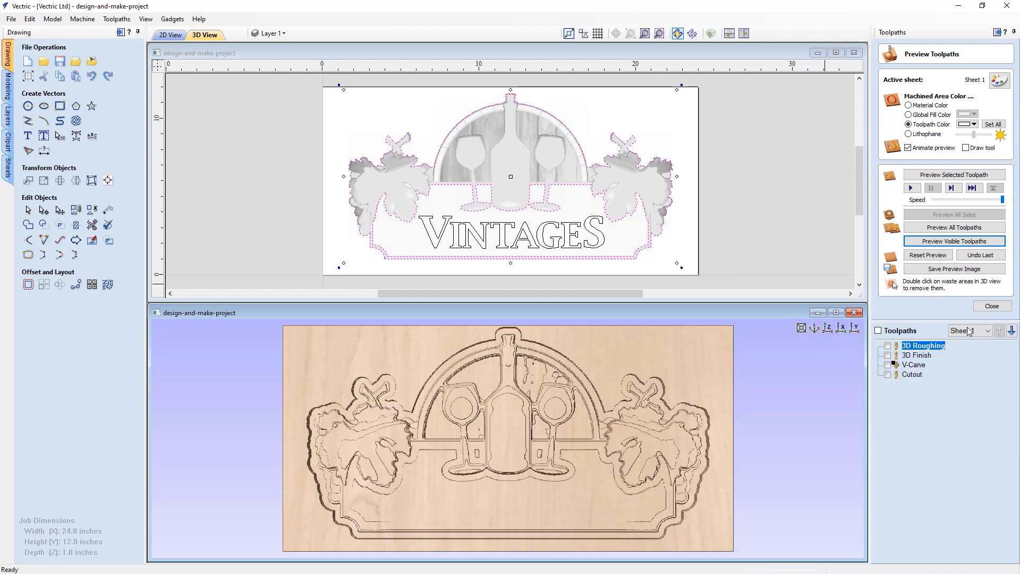
left_click(991, 307)
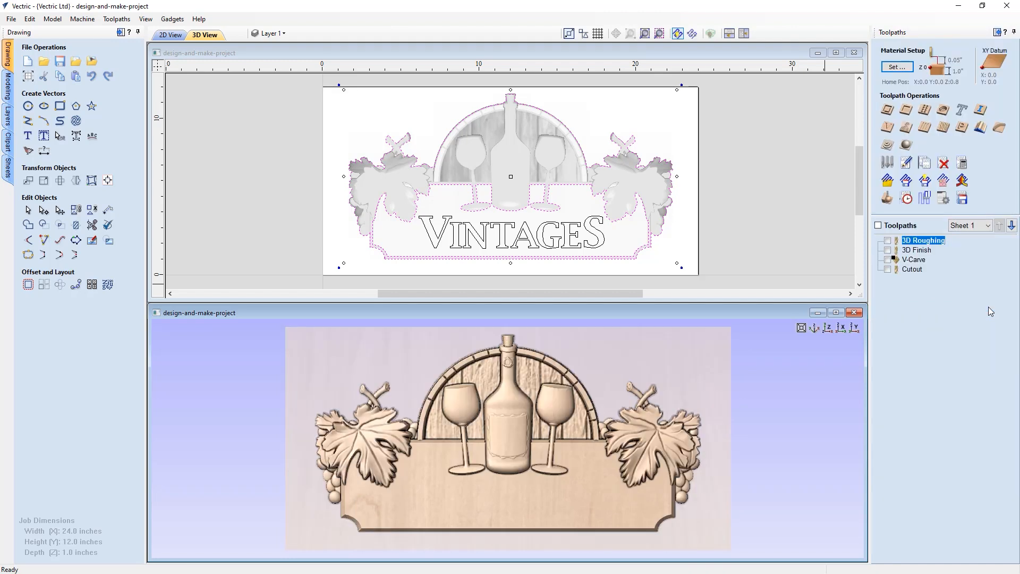
Step: Limit the 3D Finish toolpath to the selected outline vectors instead of the model boundary, and recalculate it
double_click(920, 254)
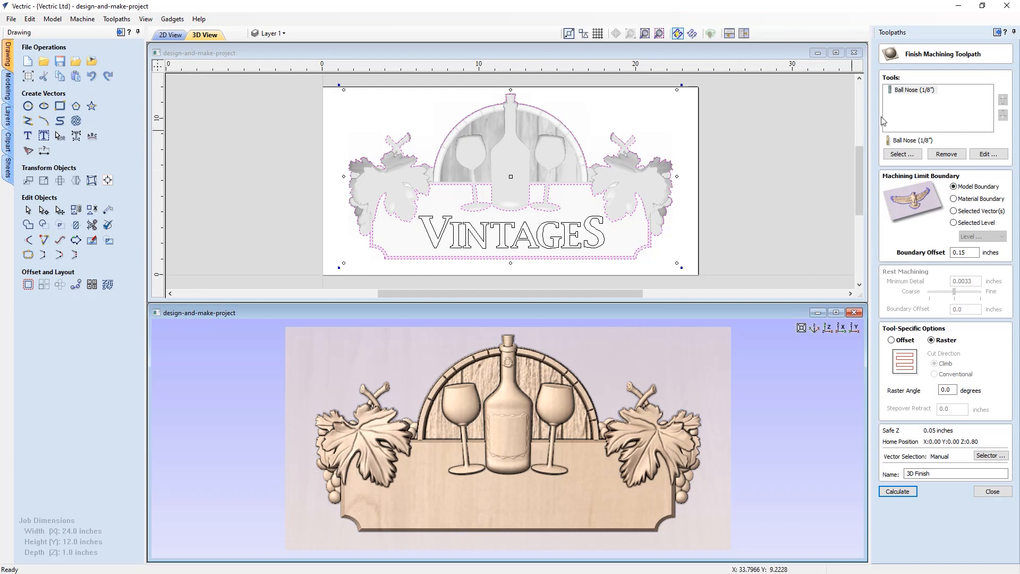
left_click(954, 211)
left_click(897, 492)
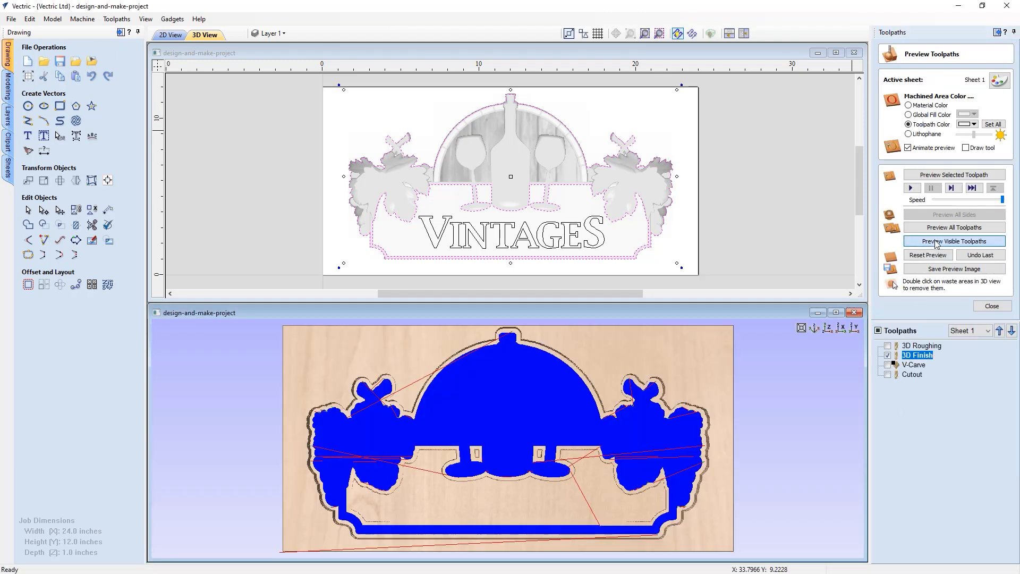
Step: Simulate the recalculated 3D Finish toolpath, inspect the carved sign from several angles, and return to the view down Z
left_click(937, 242)
left_click_drag(439, 508, 498, 415)
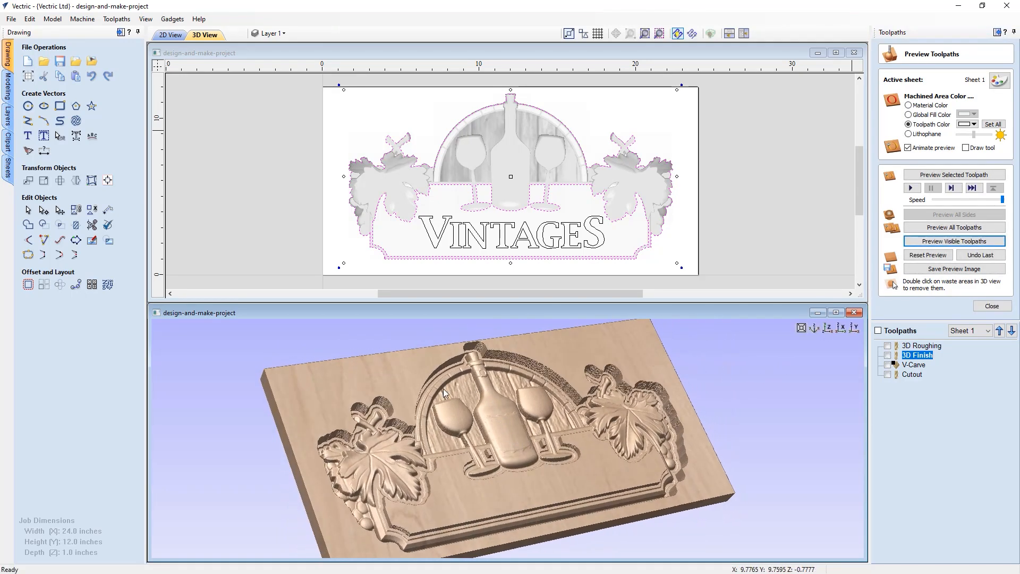
left_click_drag(444, 529, 415, 448)
left_click_drag(489, 441, 448, 508)
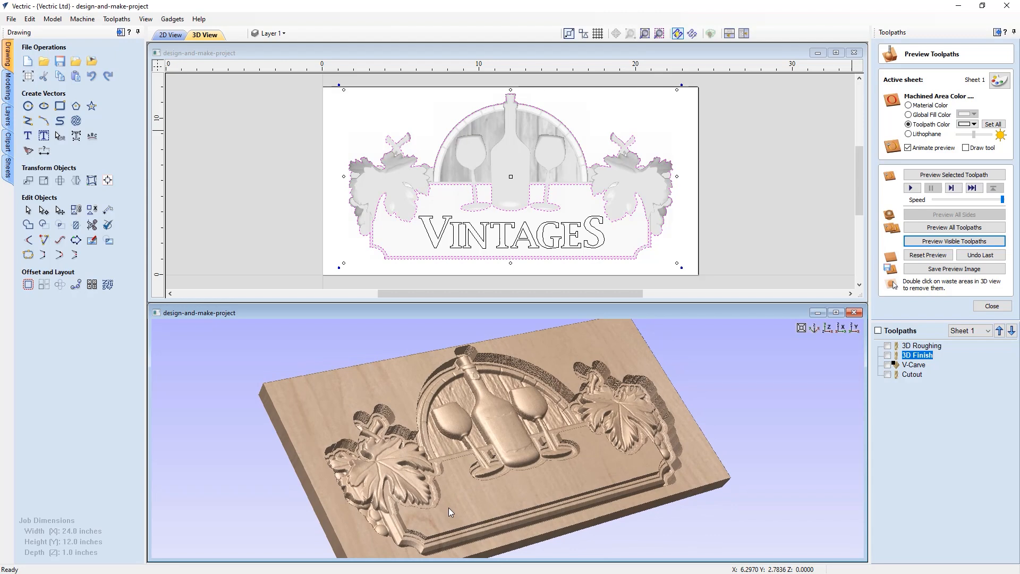
left_click_drag(584, 477, 627, 457)
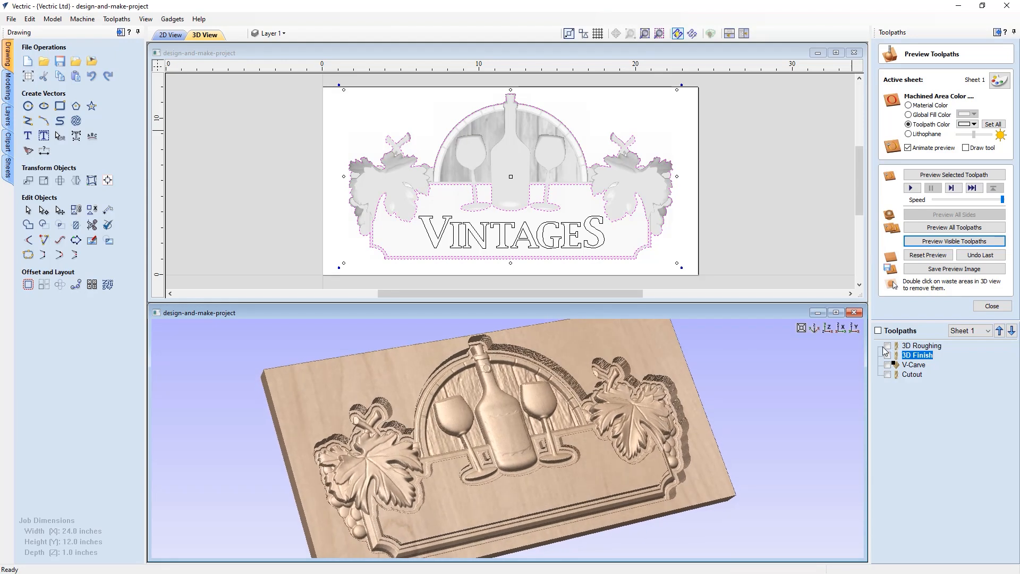
left_click(830, 329)
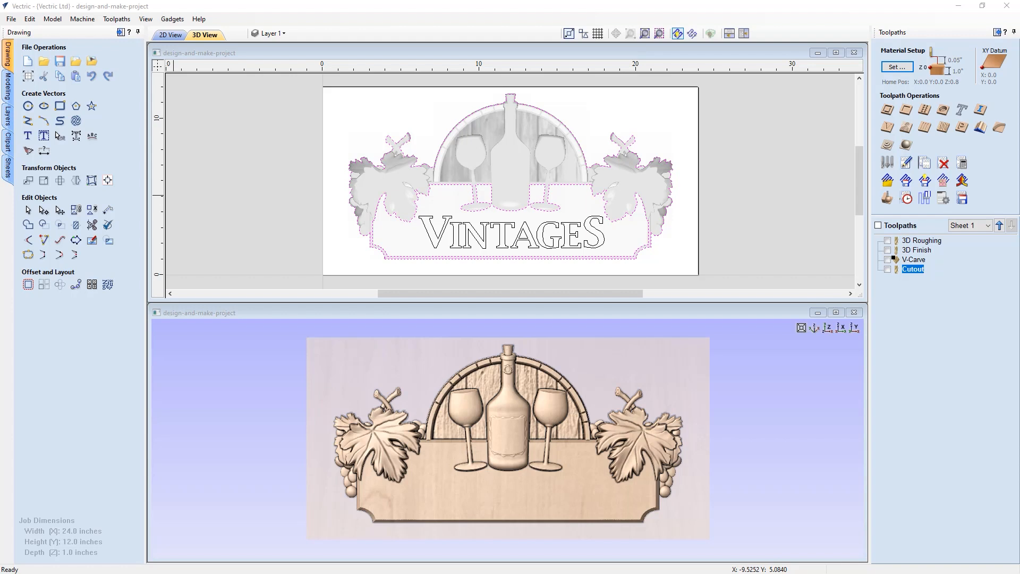
Step: Set up a Pocket toolpath on the trimmed plaque outline, using only the 1/4" End Mill with Raster clearing and a 0.3598 inch cut depth
left_click(906, 110)
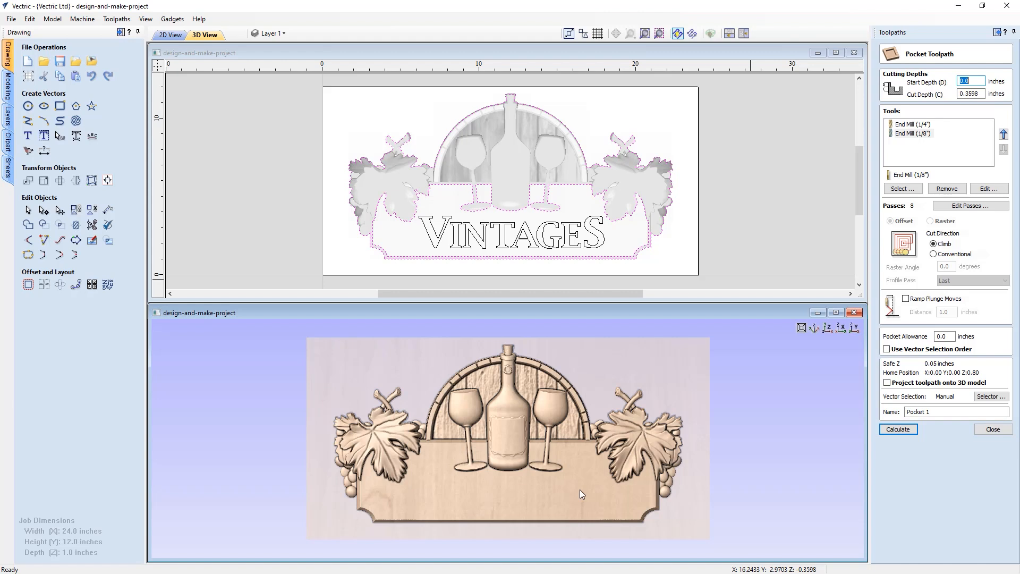
left_click(971, 93)
left_click(939, 189)
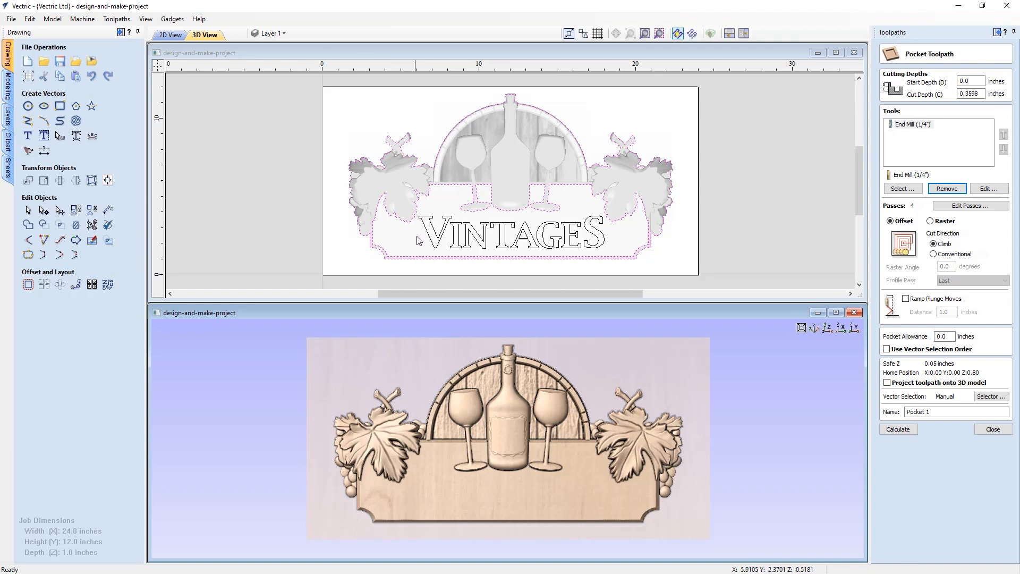
left_click(434, 170)
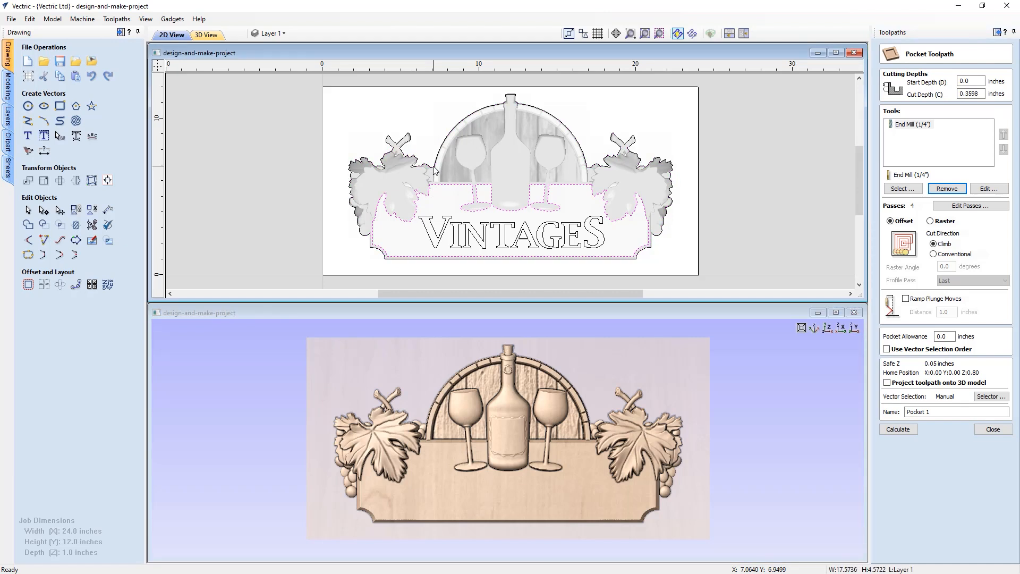
left_click(930, 221)
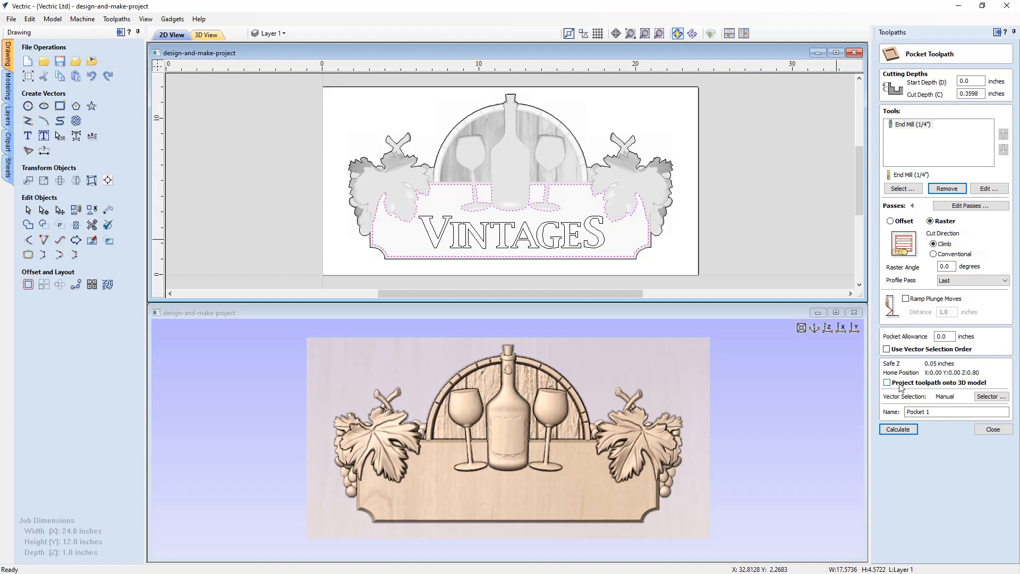
Step: Name the new pocketing toolpath Pocket and calculate it
double_click(924, 412)
key("BackSpace")
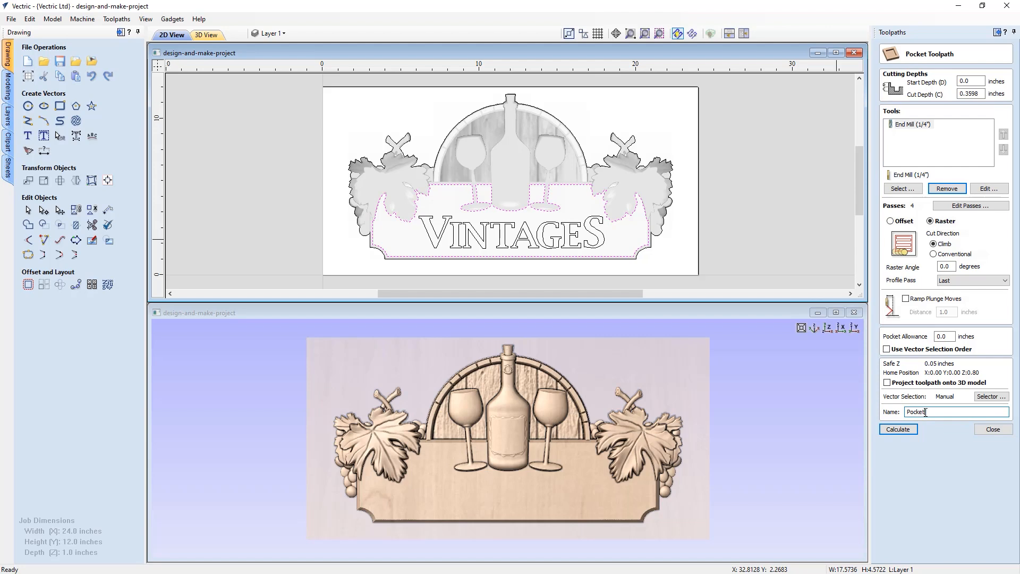
left_click(905, 432)
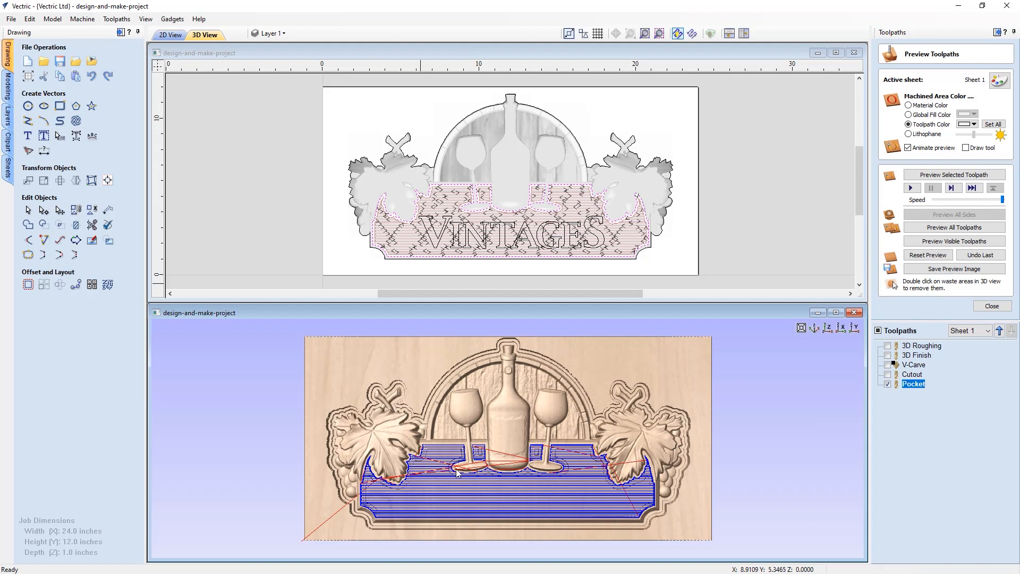
Step: Simulate the Pocket toolpath on the flat plaque area, inspect it from an angle, and return to the view down Z
left_click_drag(461, 535, 481, 511)
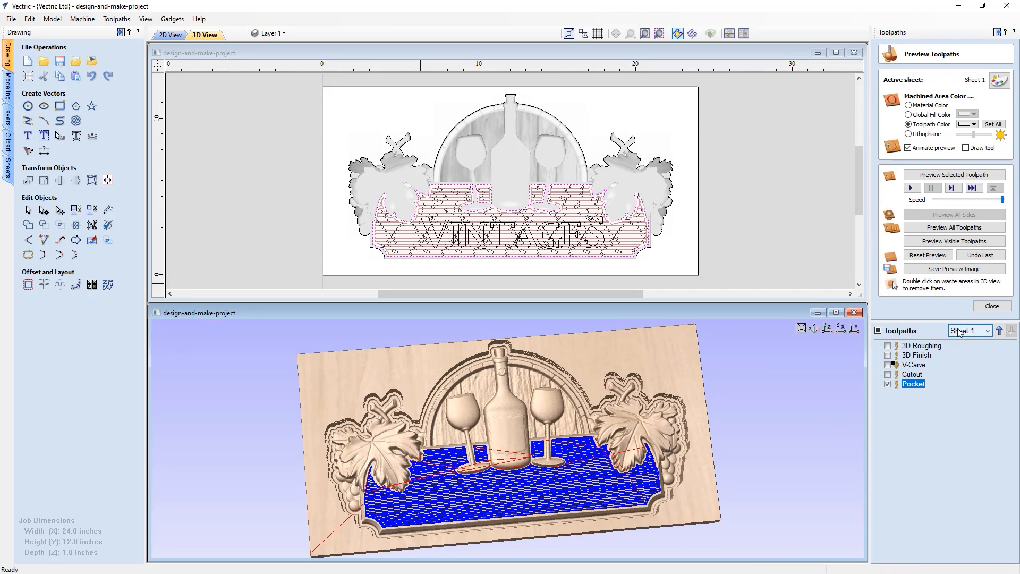
left_click(945, 241)
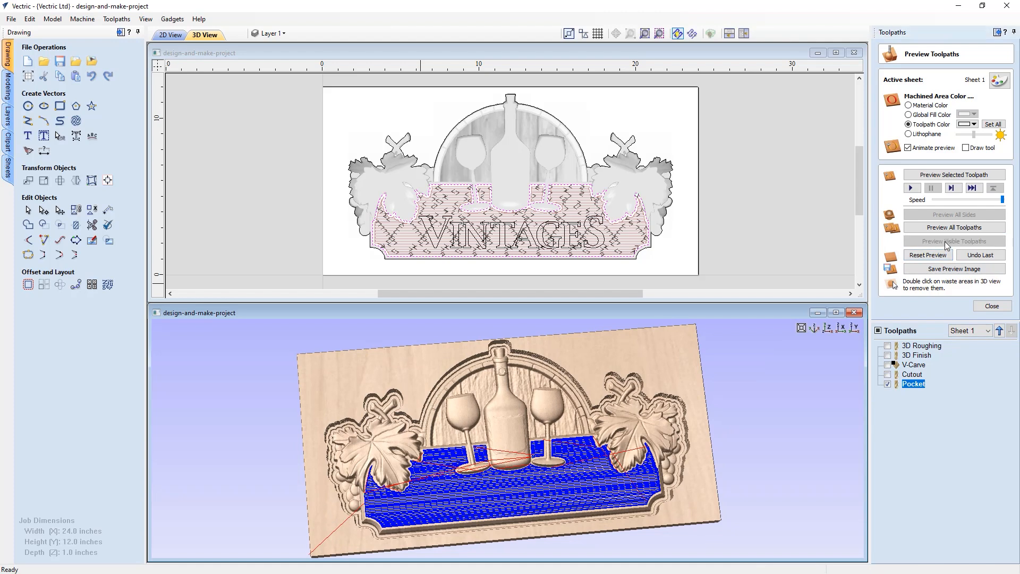
left_click_drag(514, 448, 573, 484)
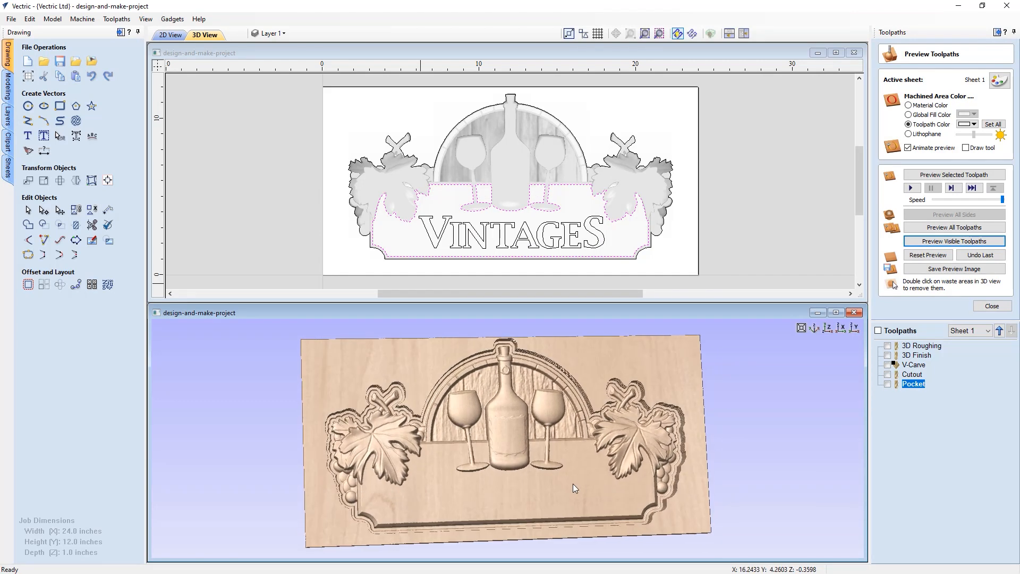
left_click(827, 329)
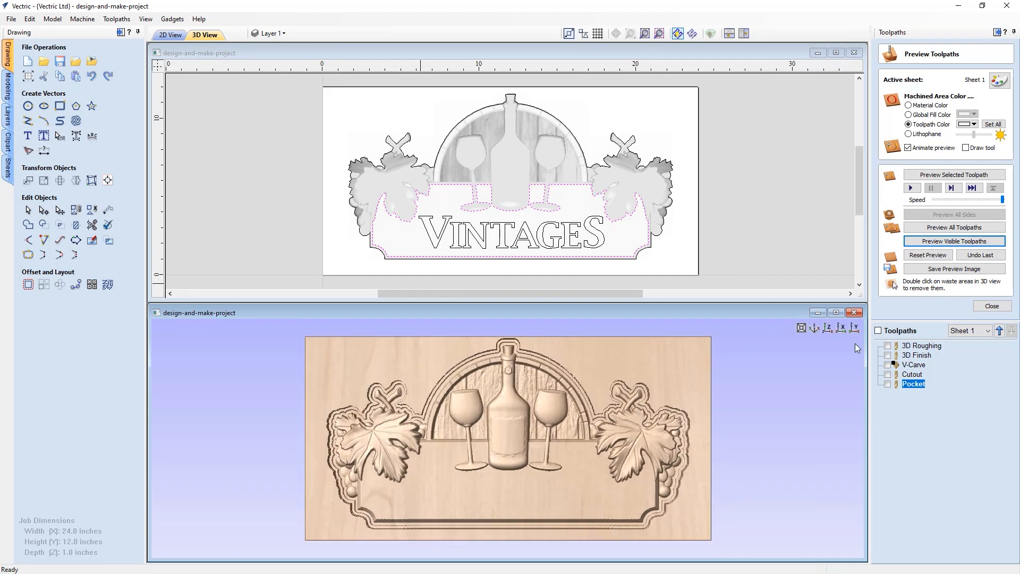
Step: Move the Pocket toolpath ahead of V-Carve in the machining order
mouse_move(911, 385)
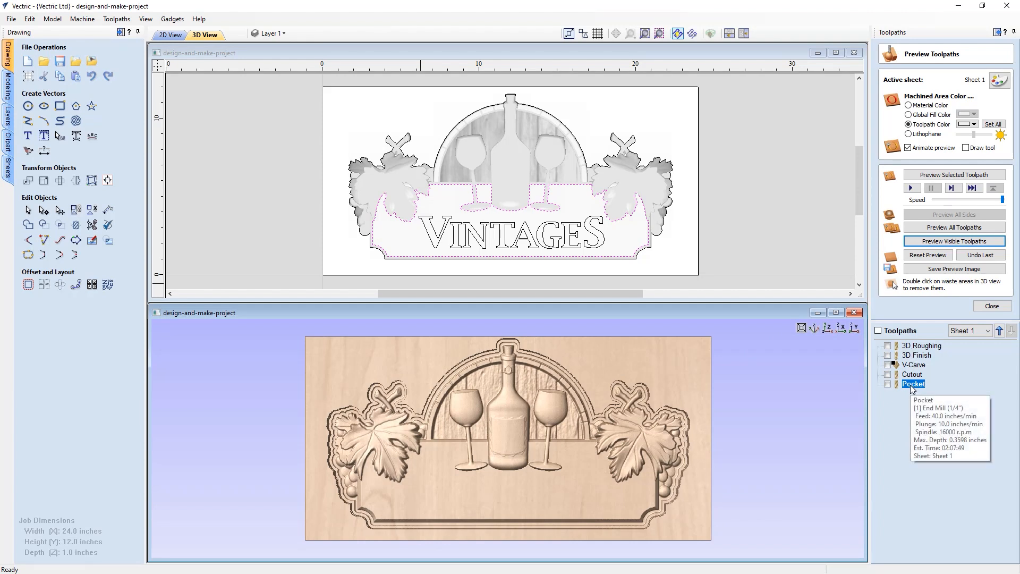
left_click_drag(909, 385, 910, 363)
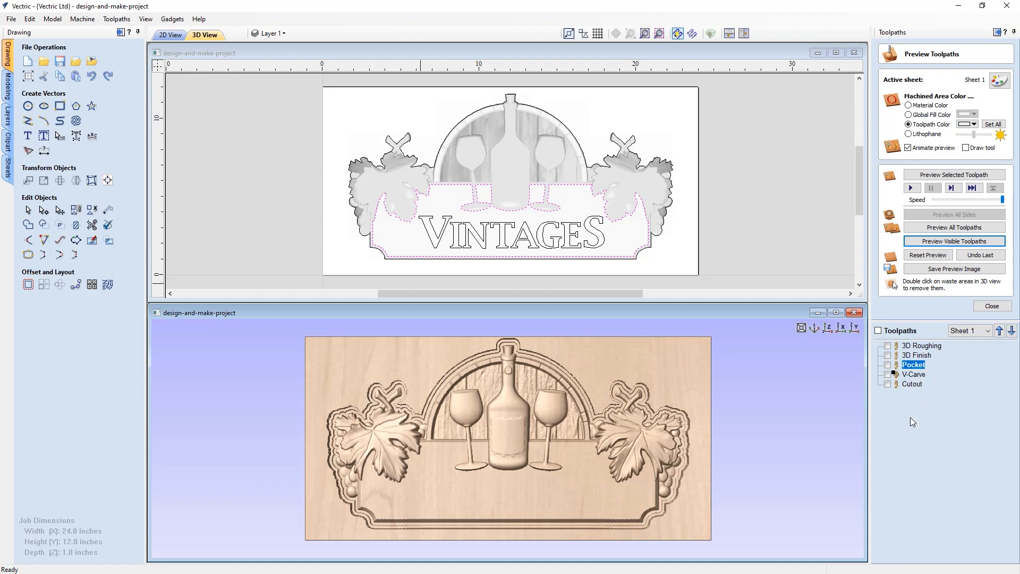
Step: Show the V-Carve toolpath and simulate the VINTAGES lettering on the plaque
left_click(917, 374)
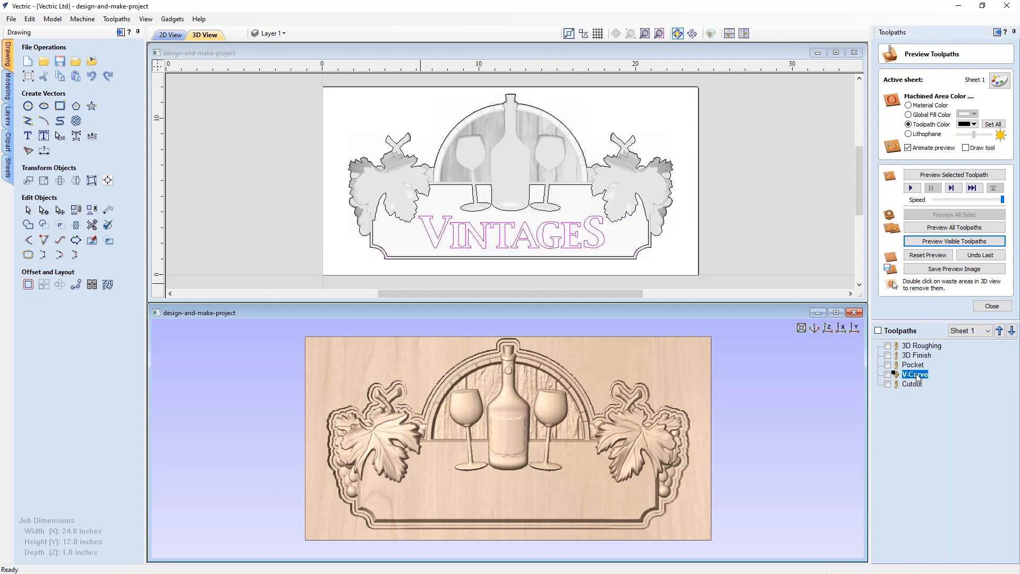
left_click(887, 373)
left_click(954, 241)
mouse_move(543, 460)
left_mouse_down()
mouse_move(582, 396)
mouse_move(557, 448)
left_mouse_up()
Step: Simulate the Cutout toolpath and remove the surrounding waste material from the 3D preview
left_click(887, 384)
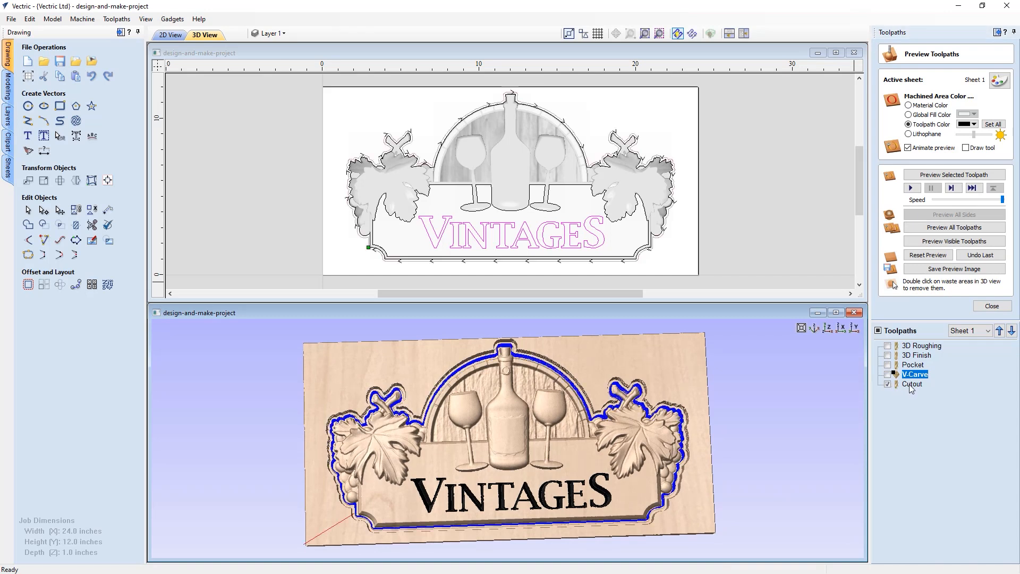
left_click(930, 244)
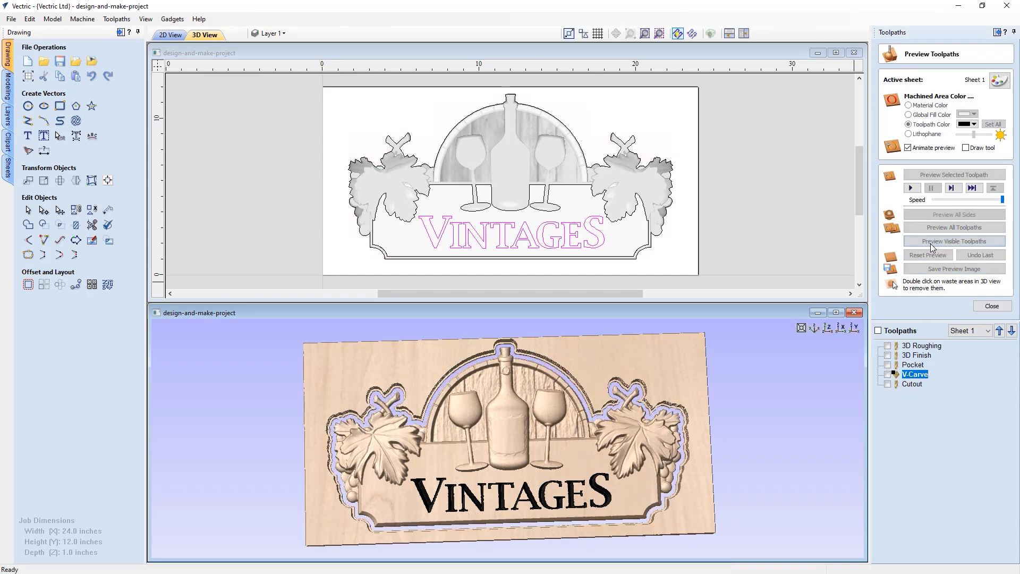
left_click_drag(546, 447, 371, 482)
double_click(586, 362)
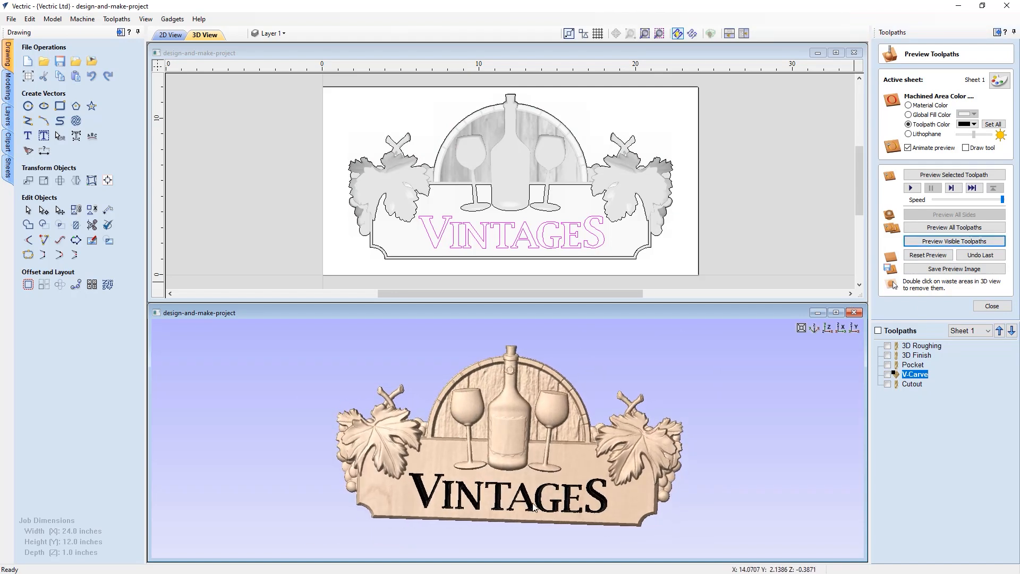
Step: Maximize the 3D view and inspect the finished Vintages sign from several angles
left_click(836, 312)
left_click_drag(574, 463, 565, 402)
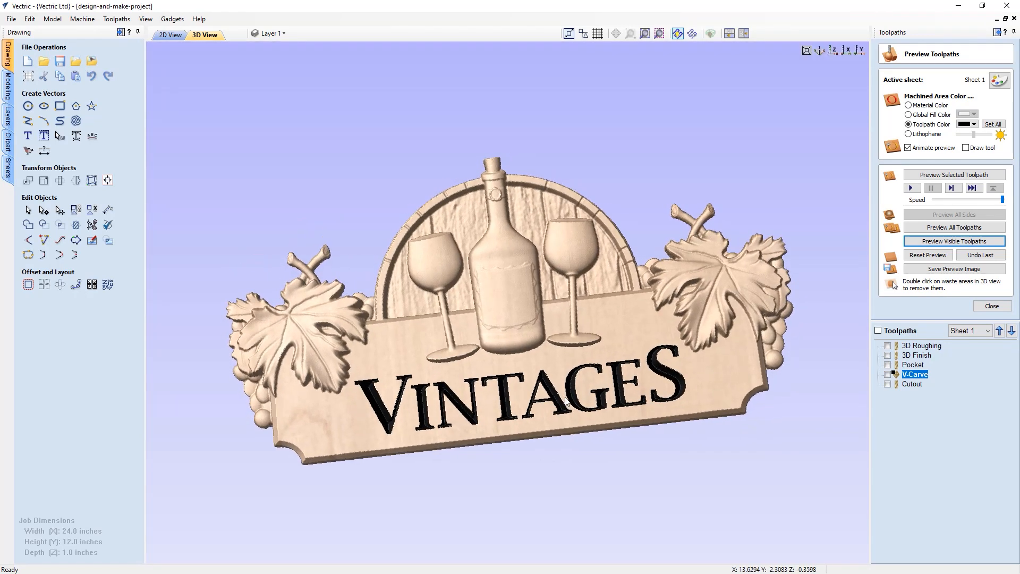
left_click_drag(684, 341, 690, 352)
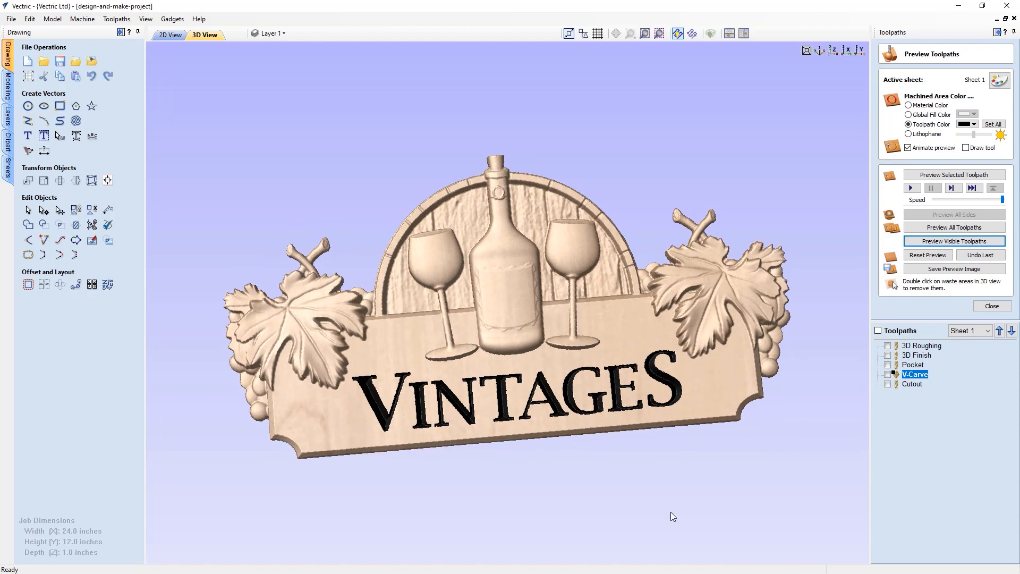